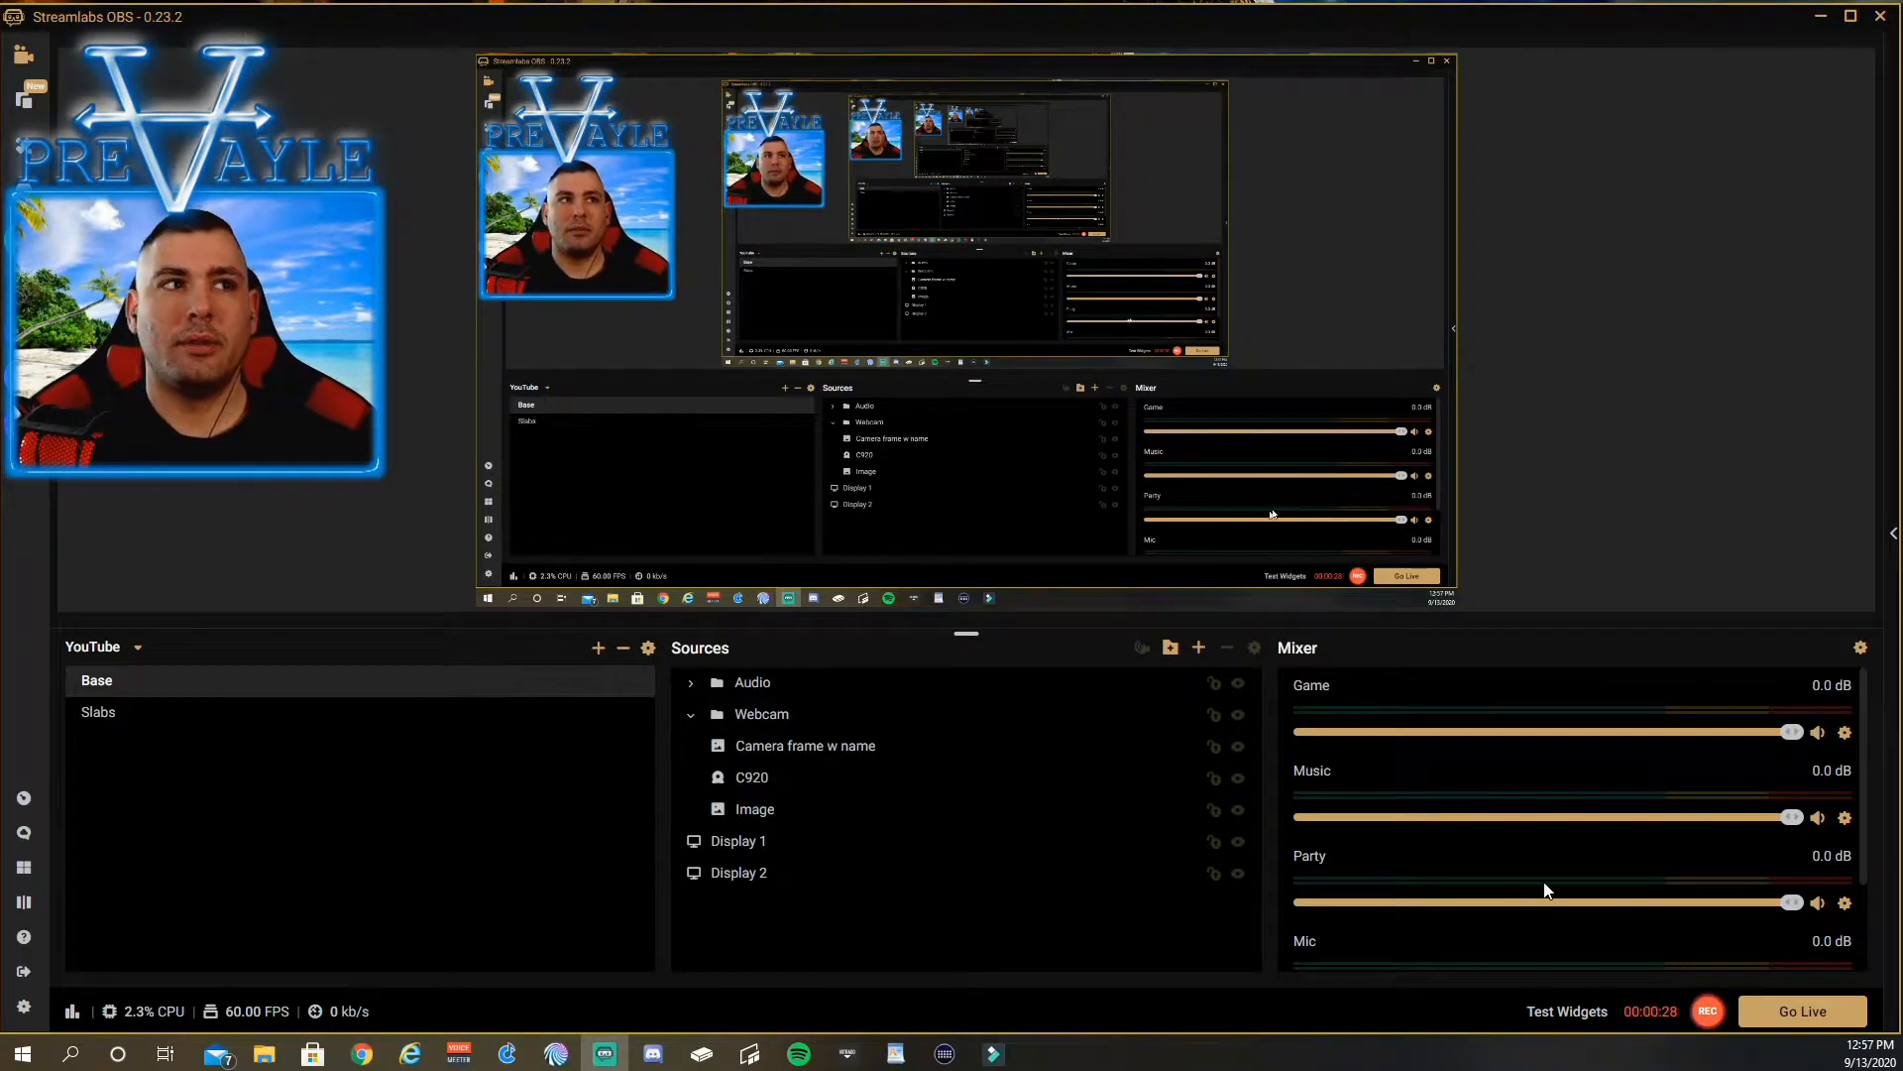
# Start the virtual webcam in the Streamlabs OBS settings and close the settings window
pyautogui.click(22, 1007)
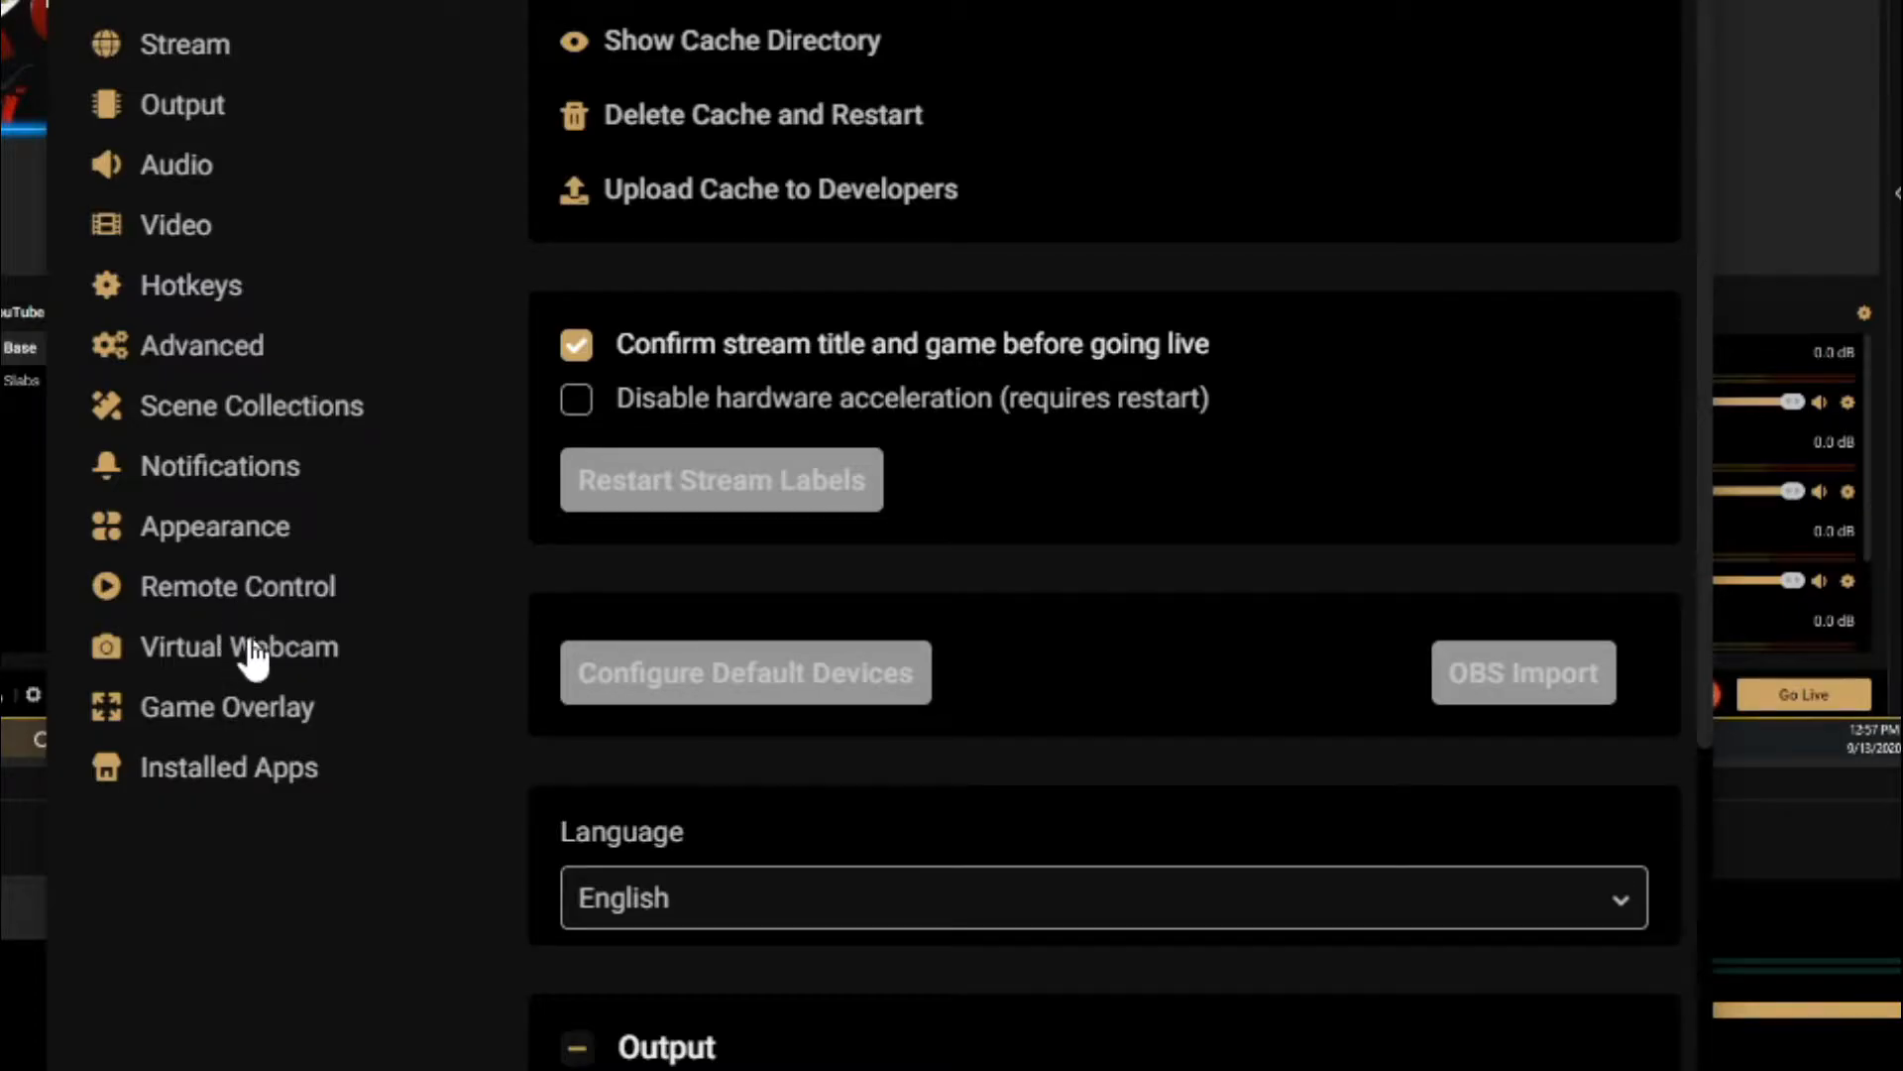
pyautogui.click(248, 656)
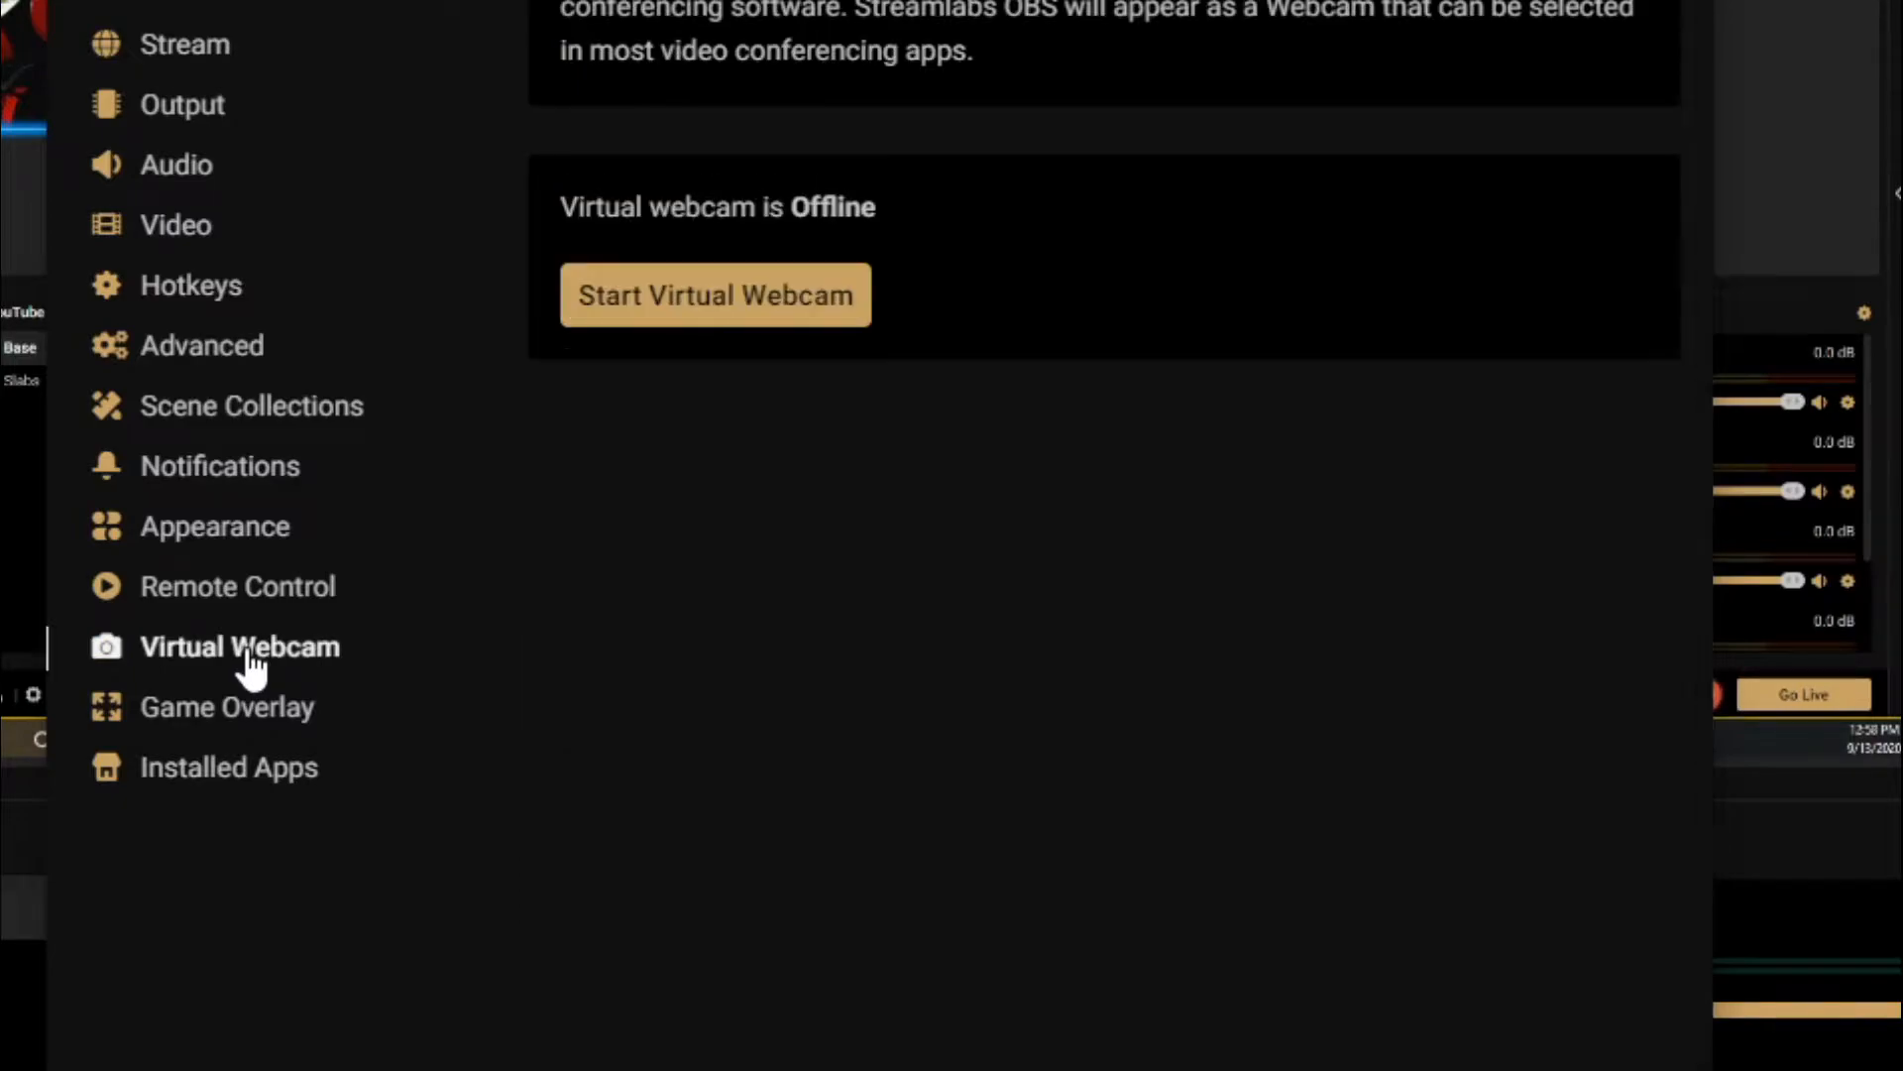
pyautogui.click(729, 315)
pyautogui.click(1325, 888)
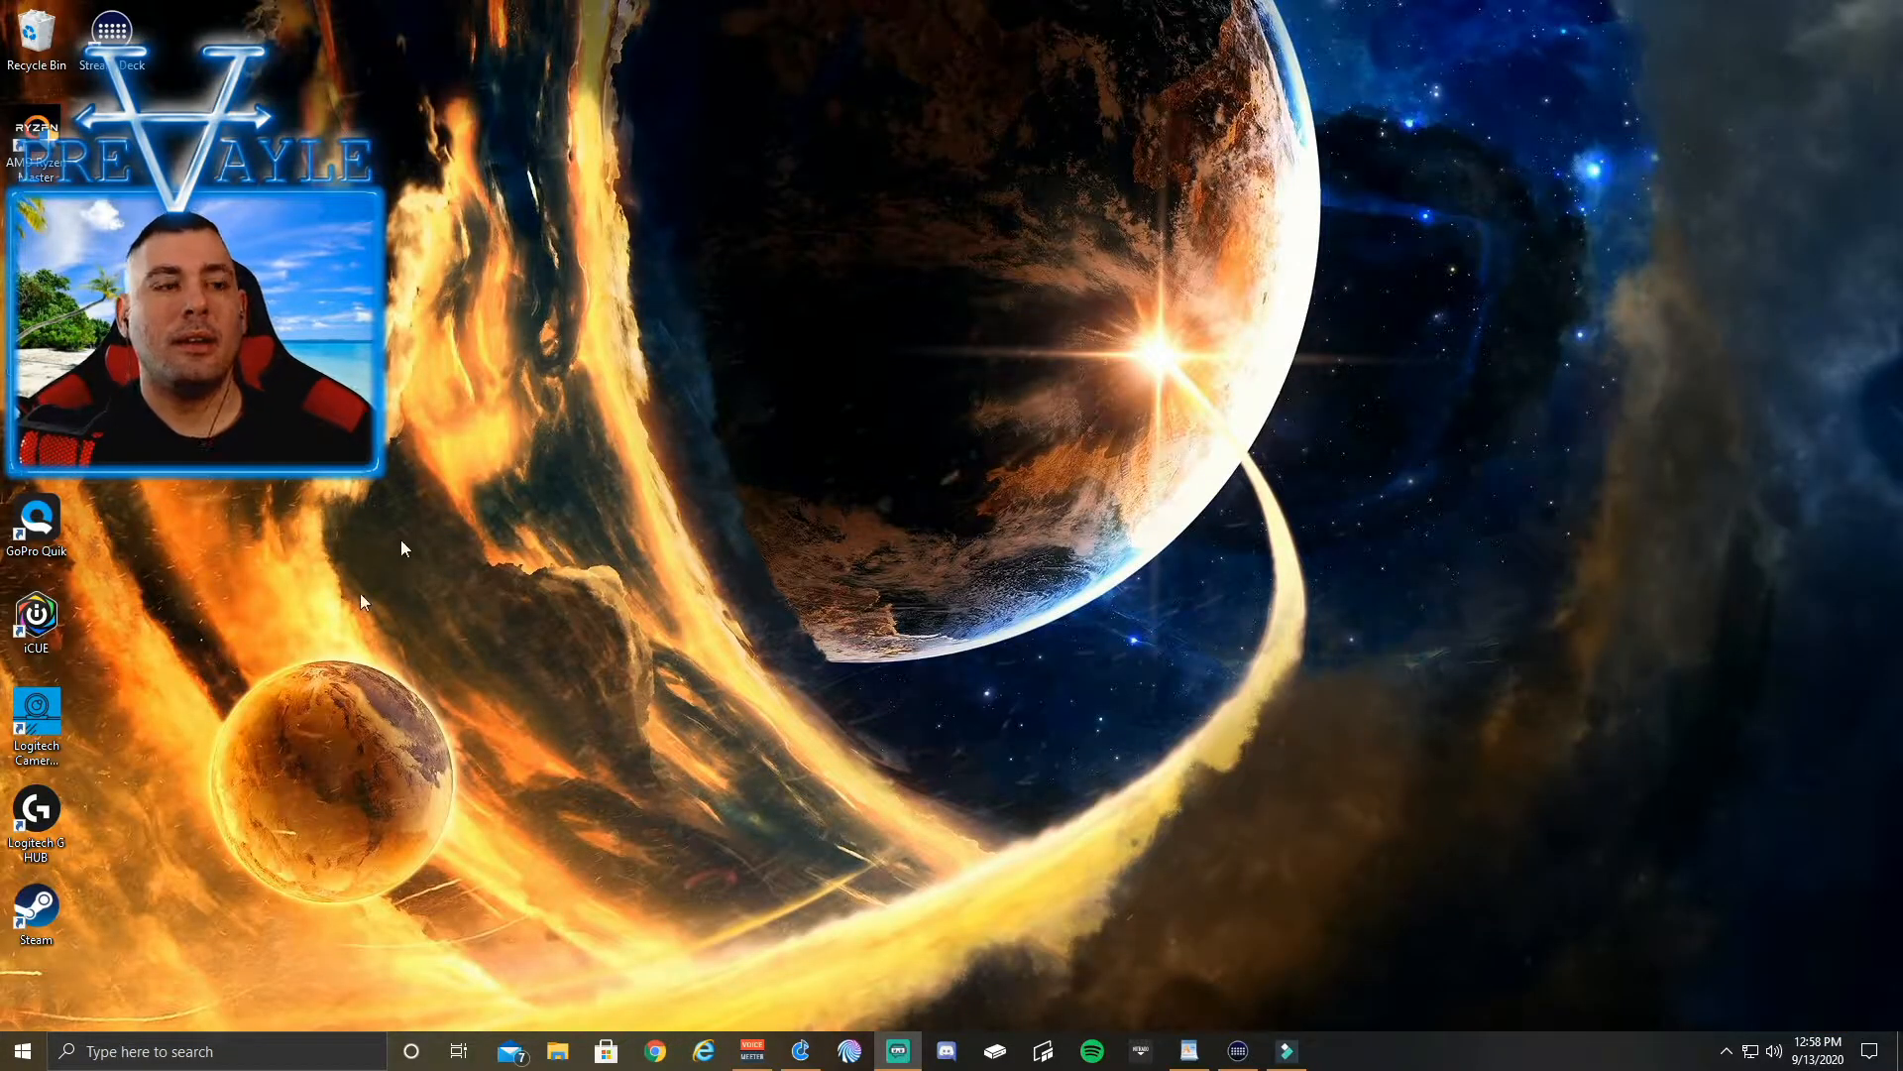
# Launch Scan Converter from the installed NDI 4 Tools
pyautogui.click(23, 1051)
pyautogui.scroll(-12, 208, 781)
pyautogui.scroll(-5, 209, 781)
pyautogui.click(158, 613)
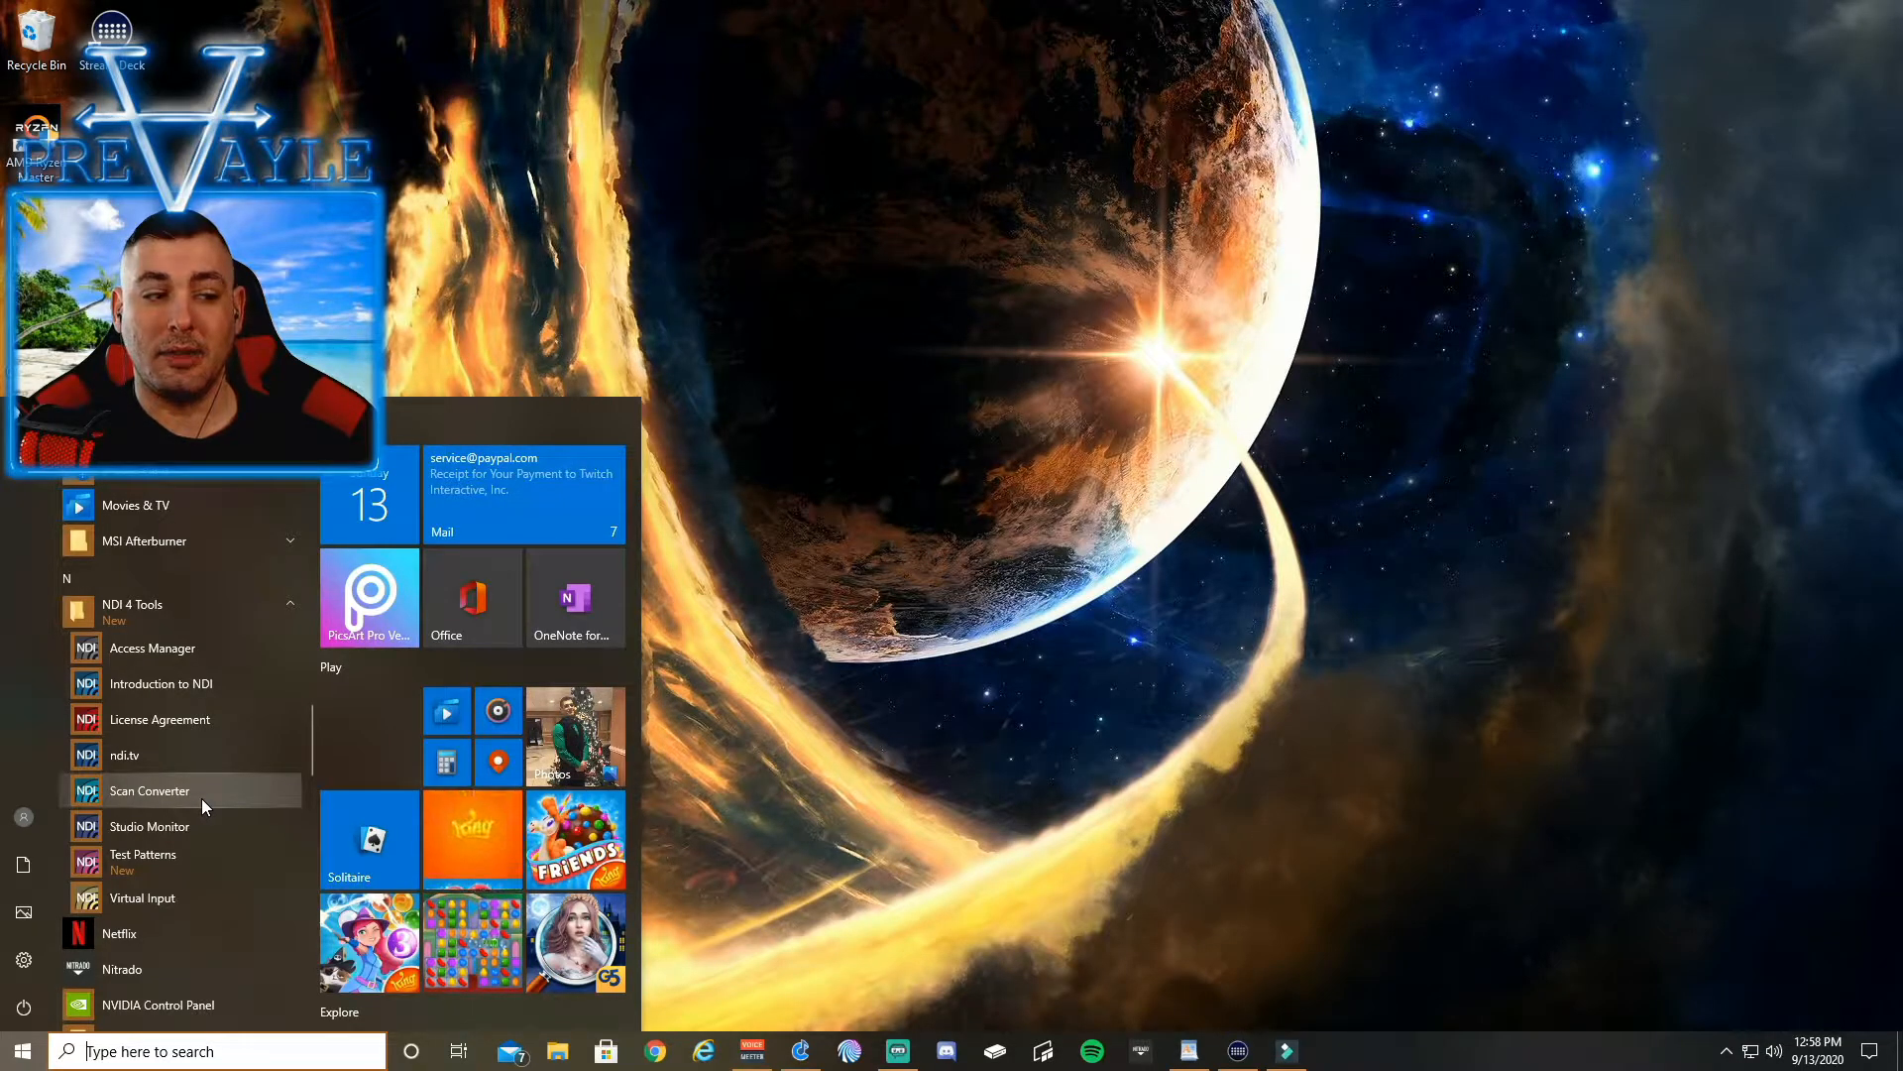
pyautogui.click(200, 799)
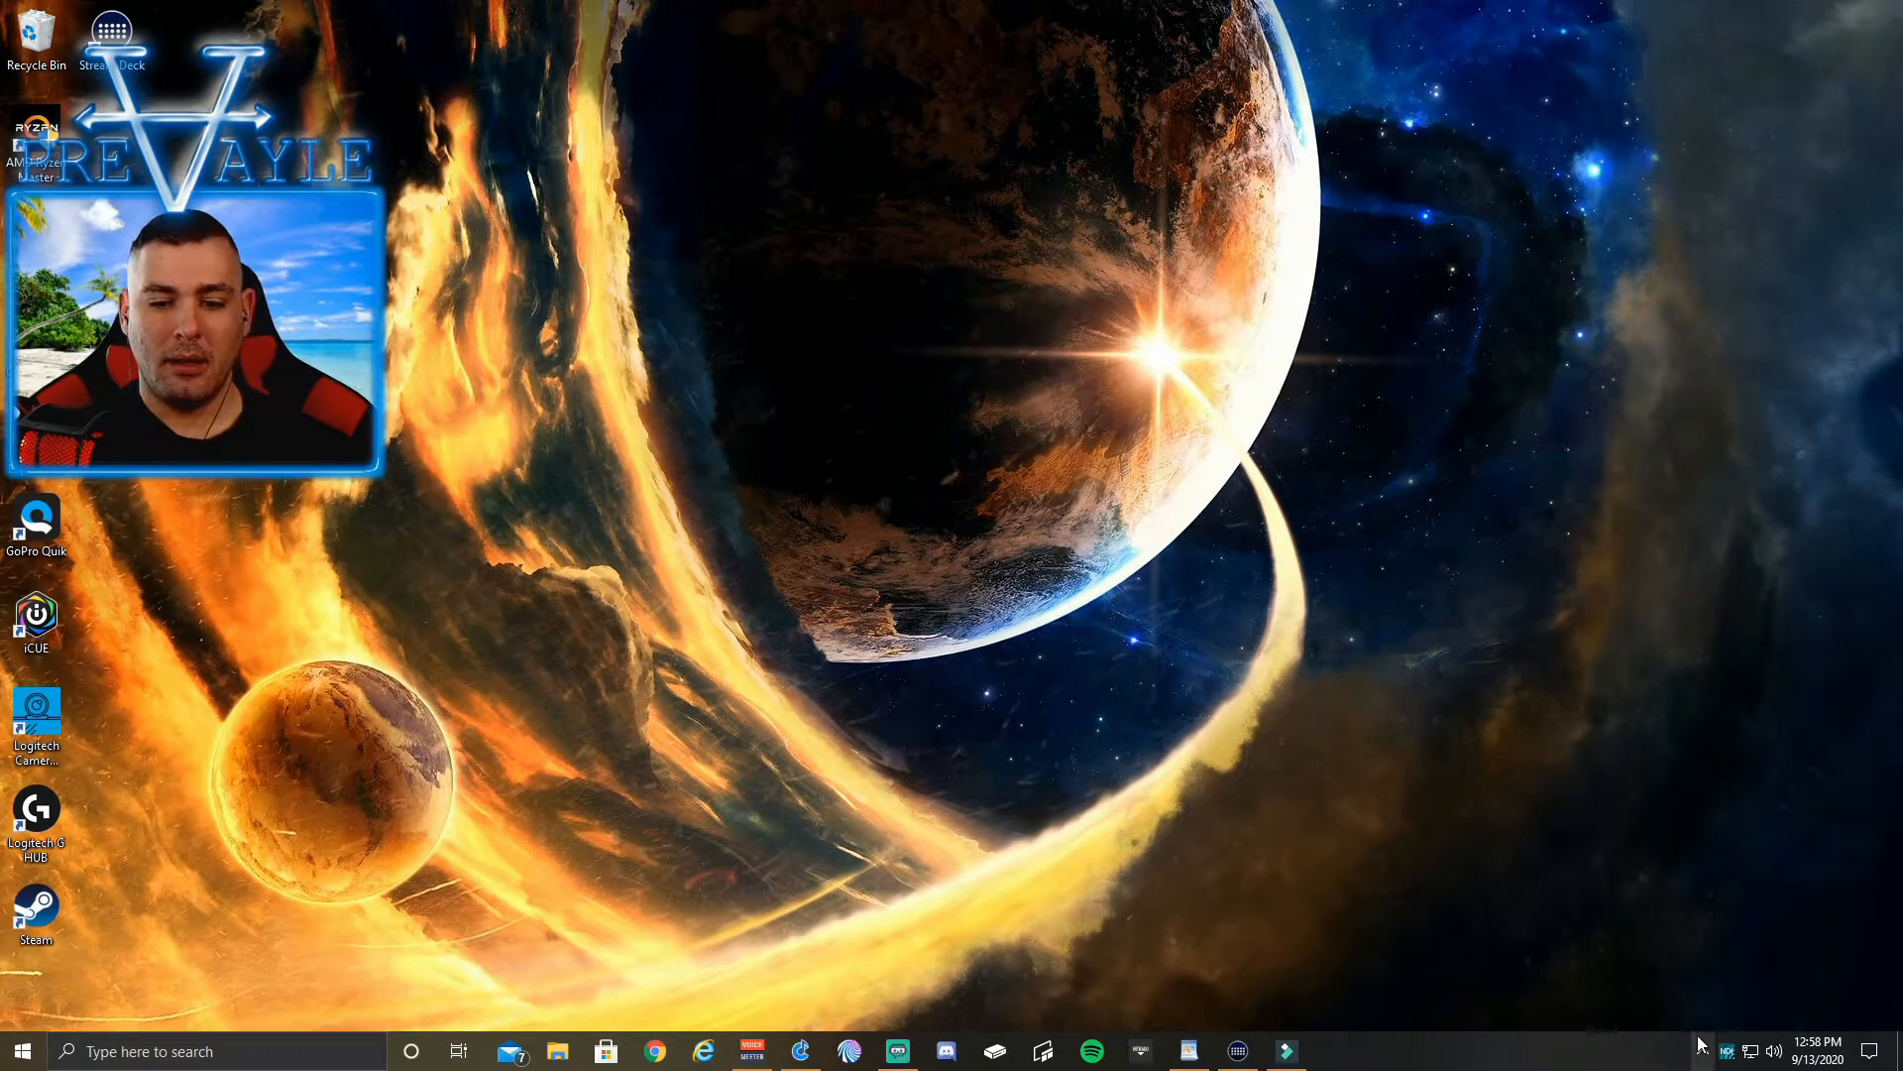
# Review the webcam video source and resolution selected in NDI Scan Converter
pyautogui.rightClick(1726, 1051)
pyautogui.moveTo(1627, 943)
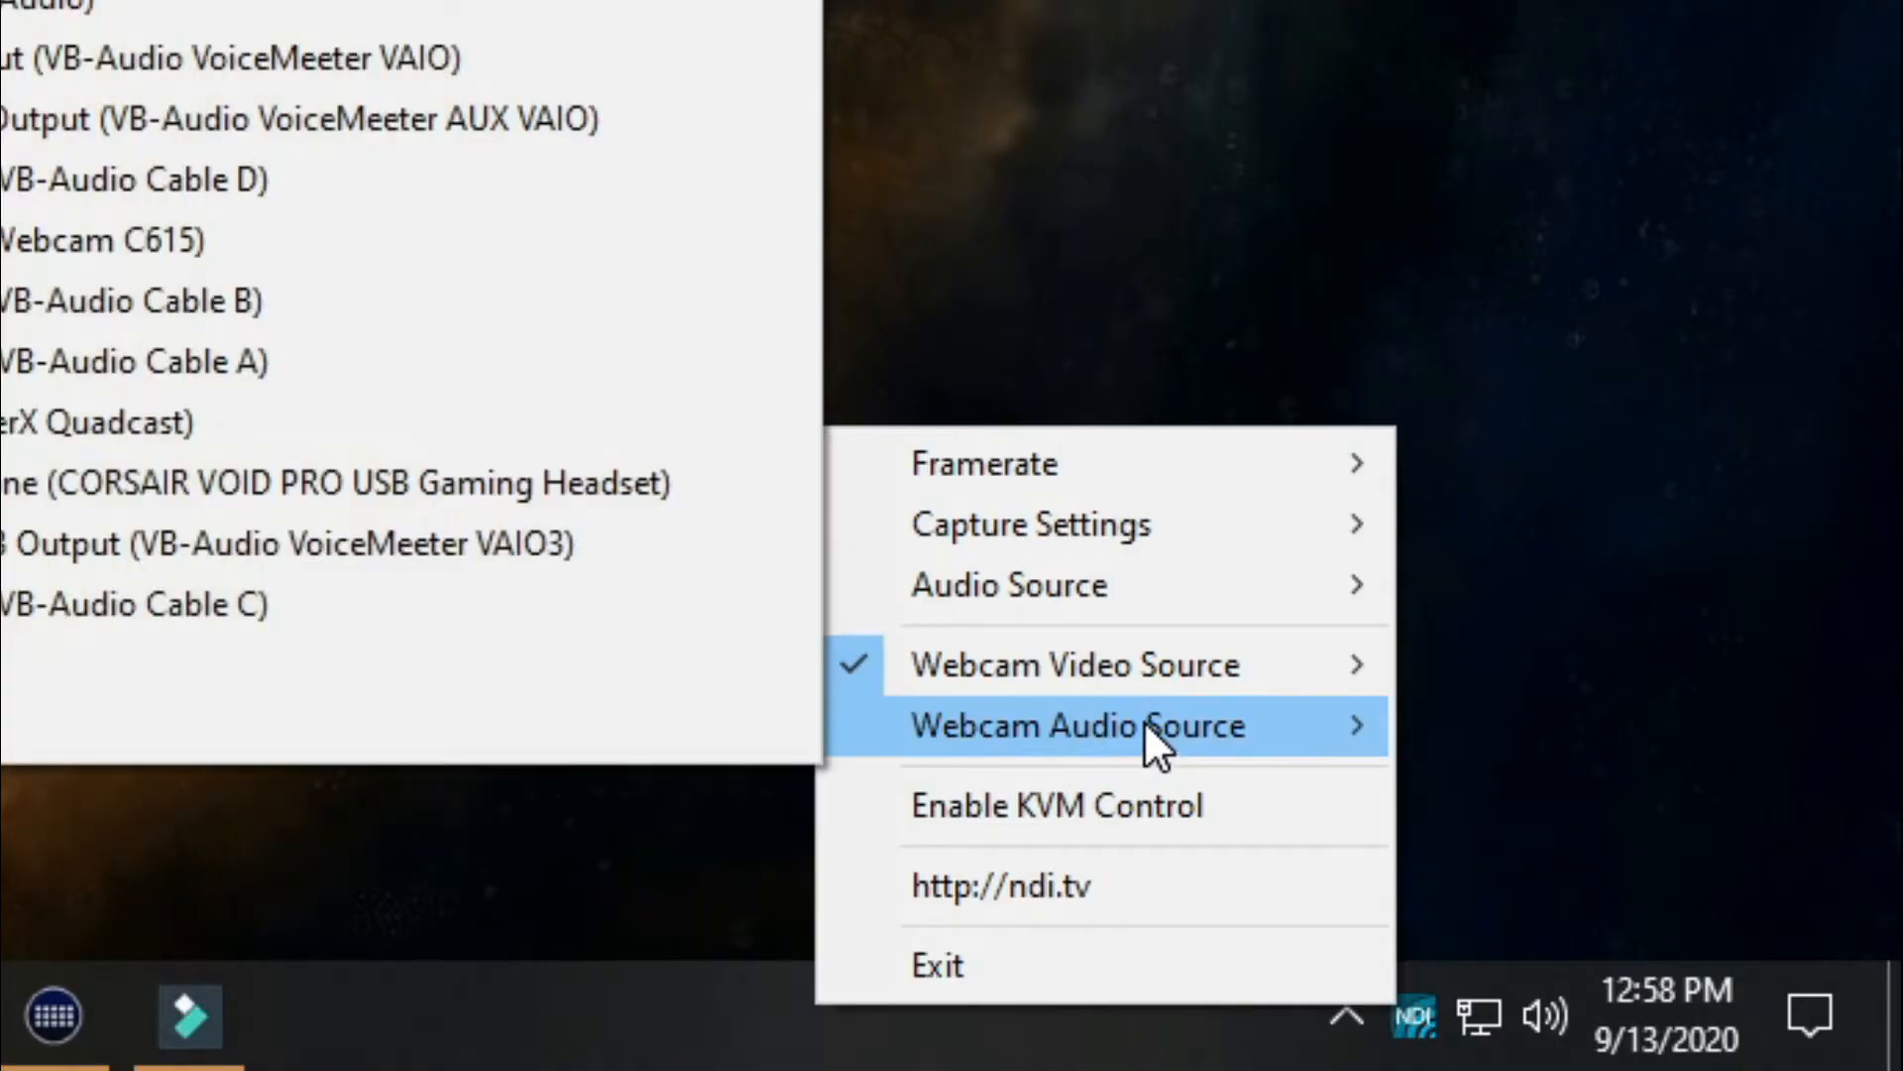
pyautogui.moveTo(1110, 664)
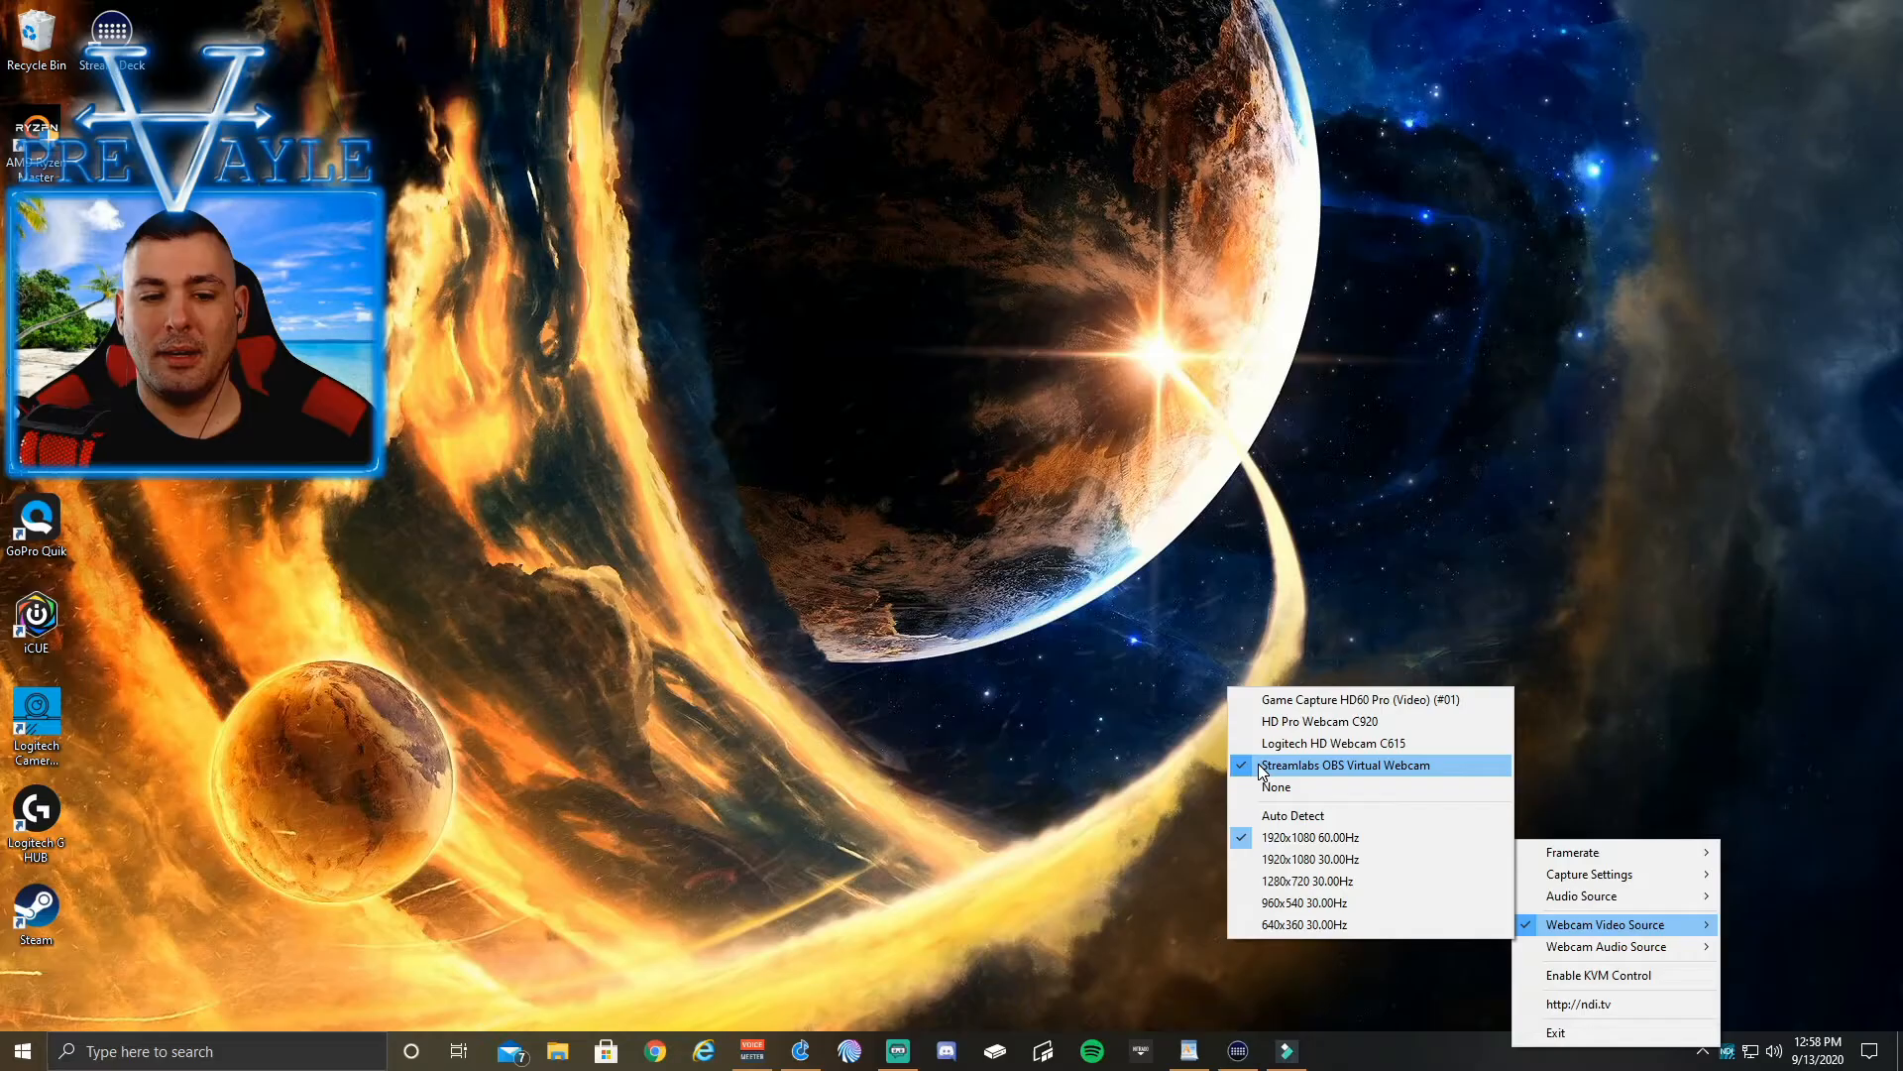
pyautogui.click(1676, 747)
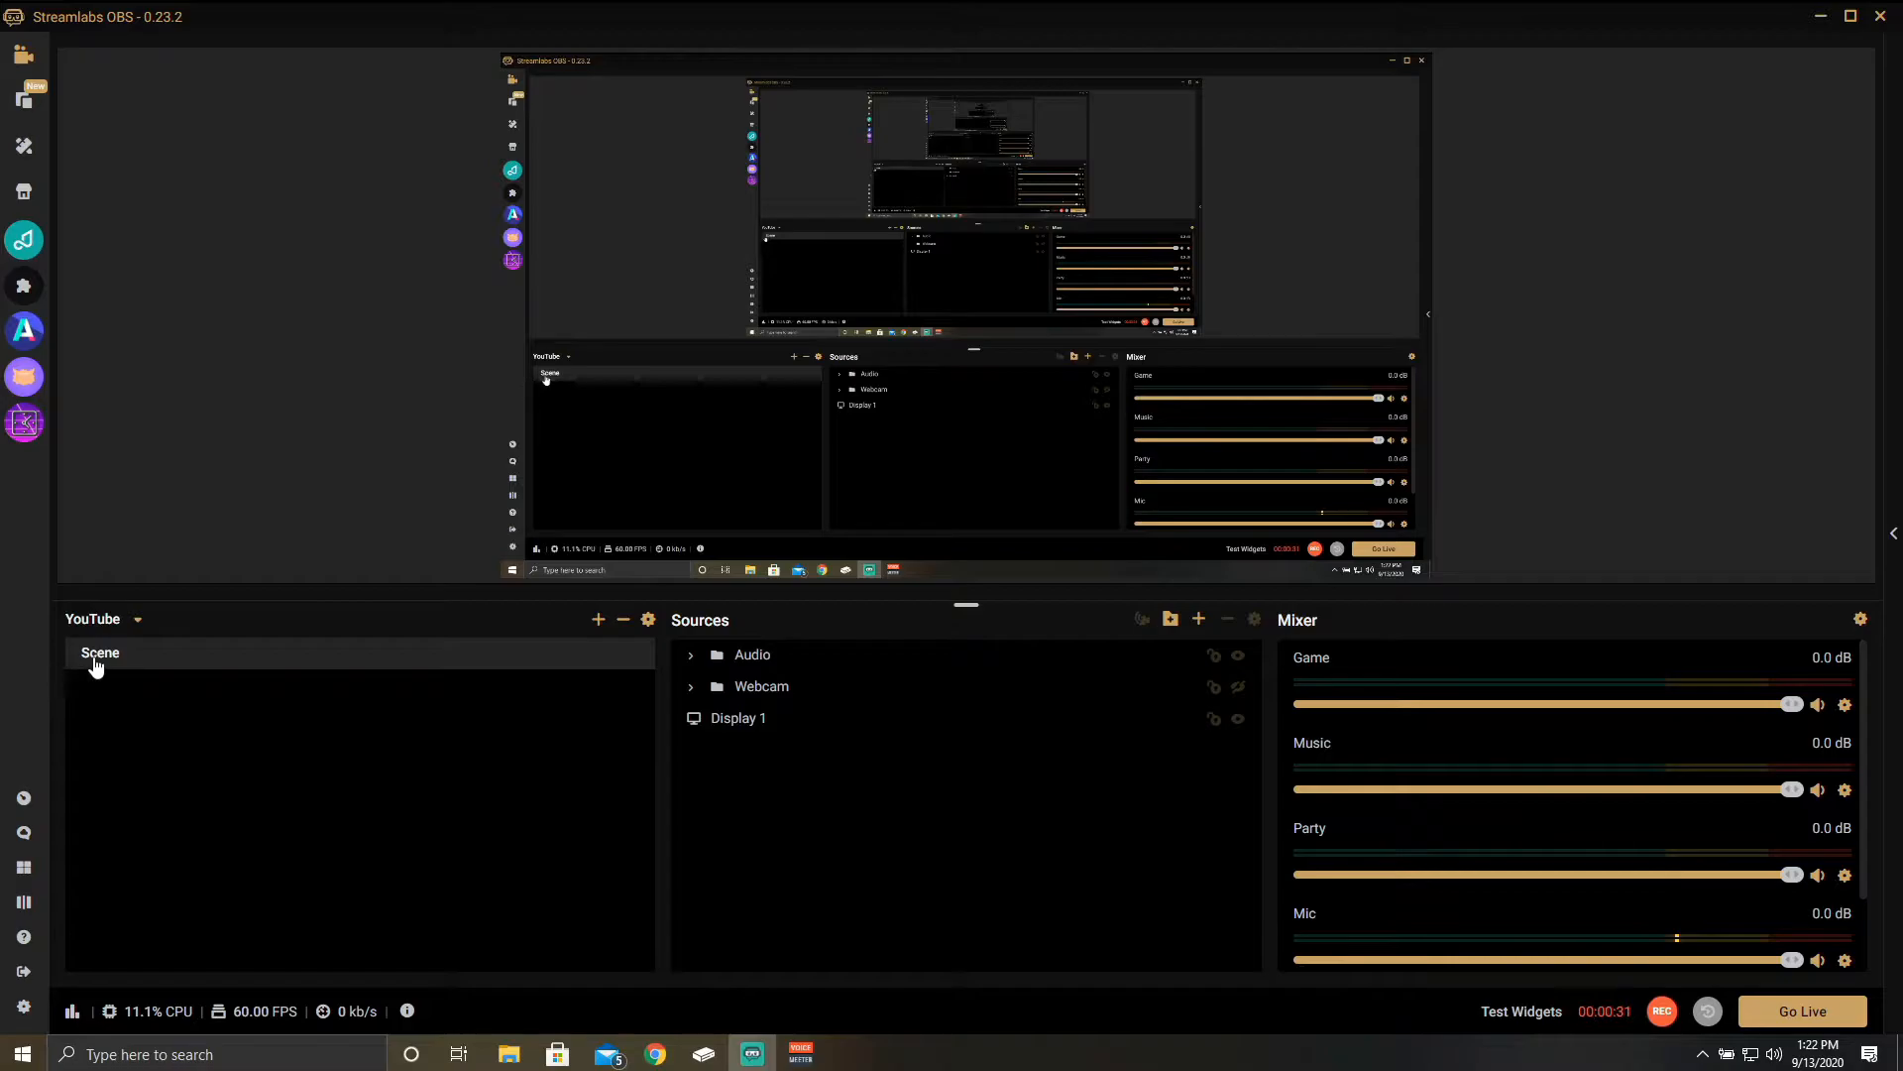
# In Streamlabs OBS on the streaming PC, add an NDI source named Virtual Webcam and open its source name choices
pyautogui.click(1200, 621)
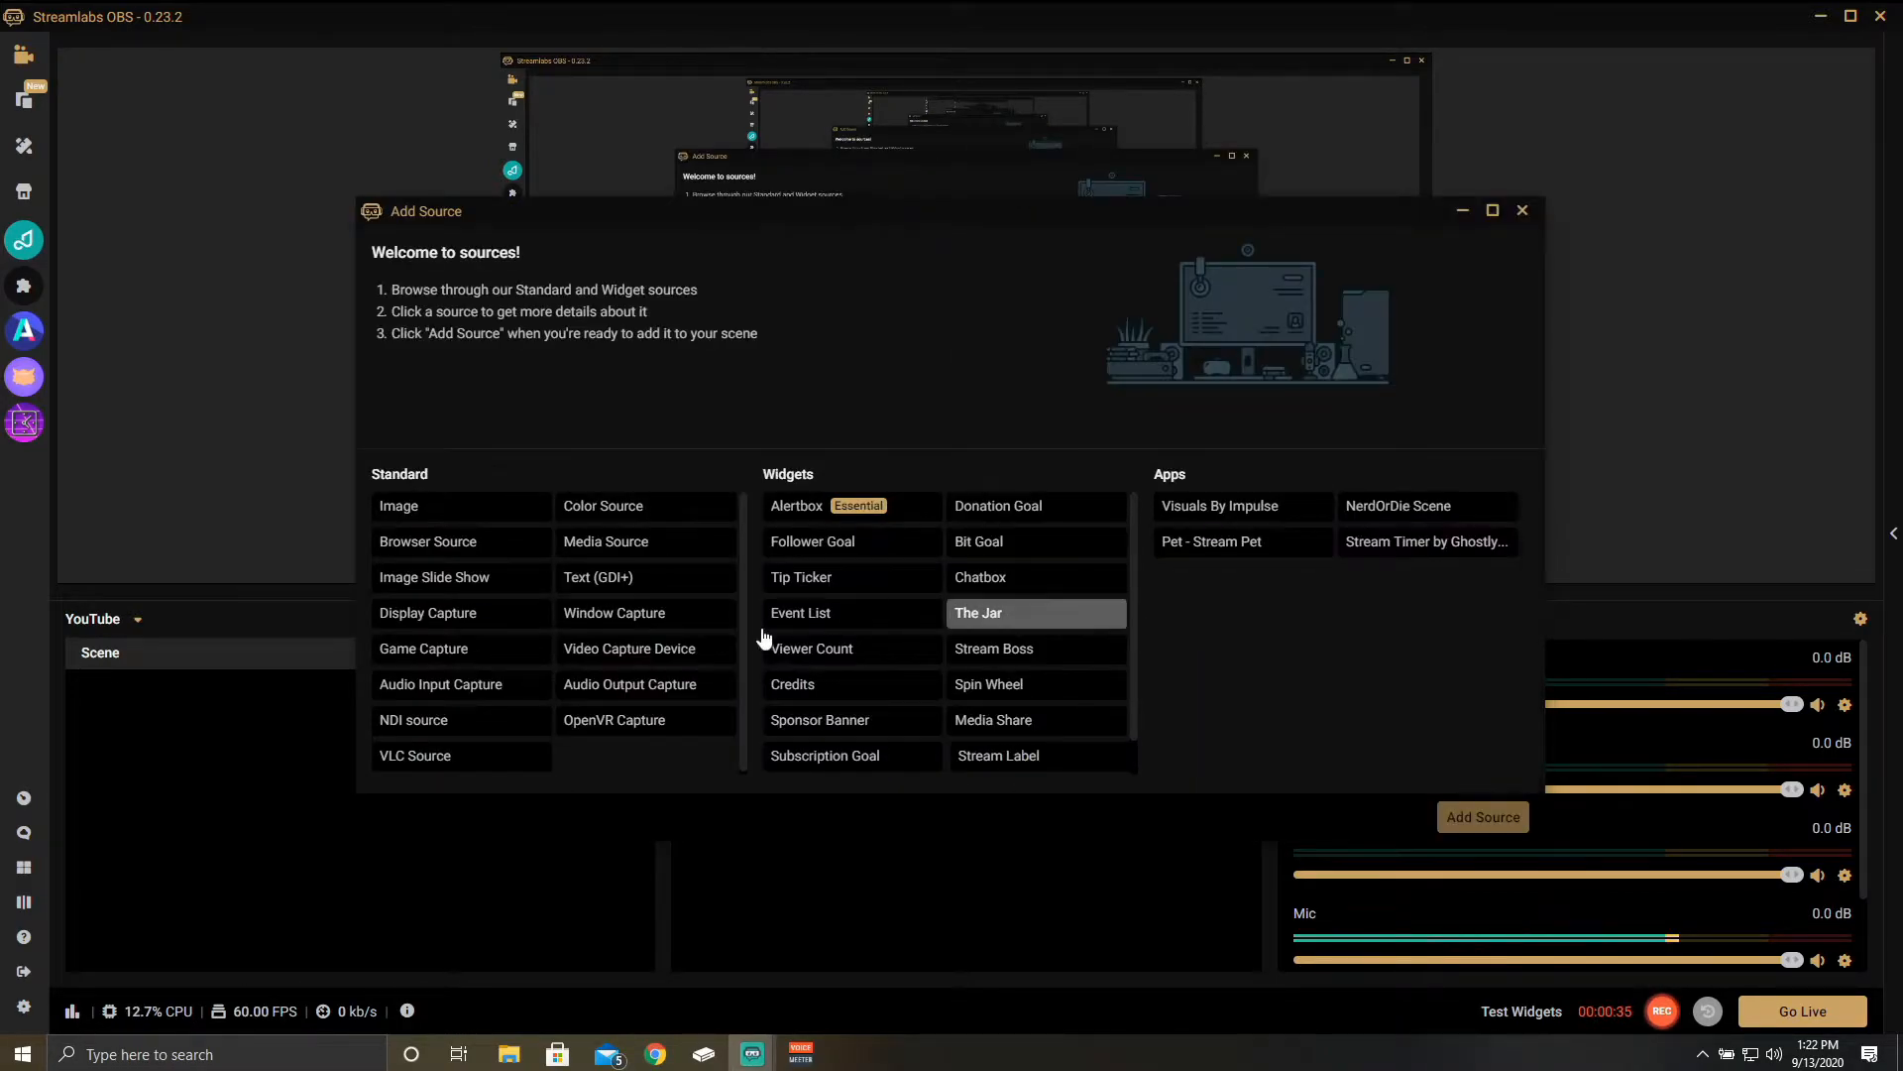
pyautogui.click(403, 732)
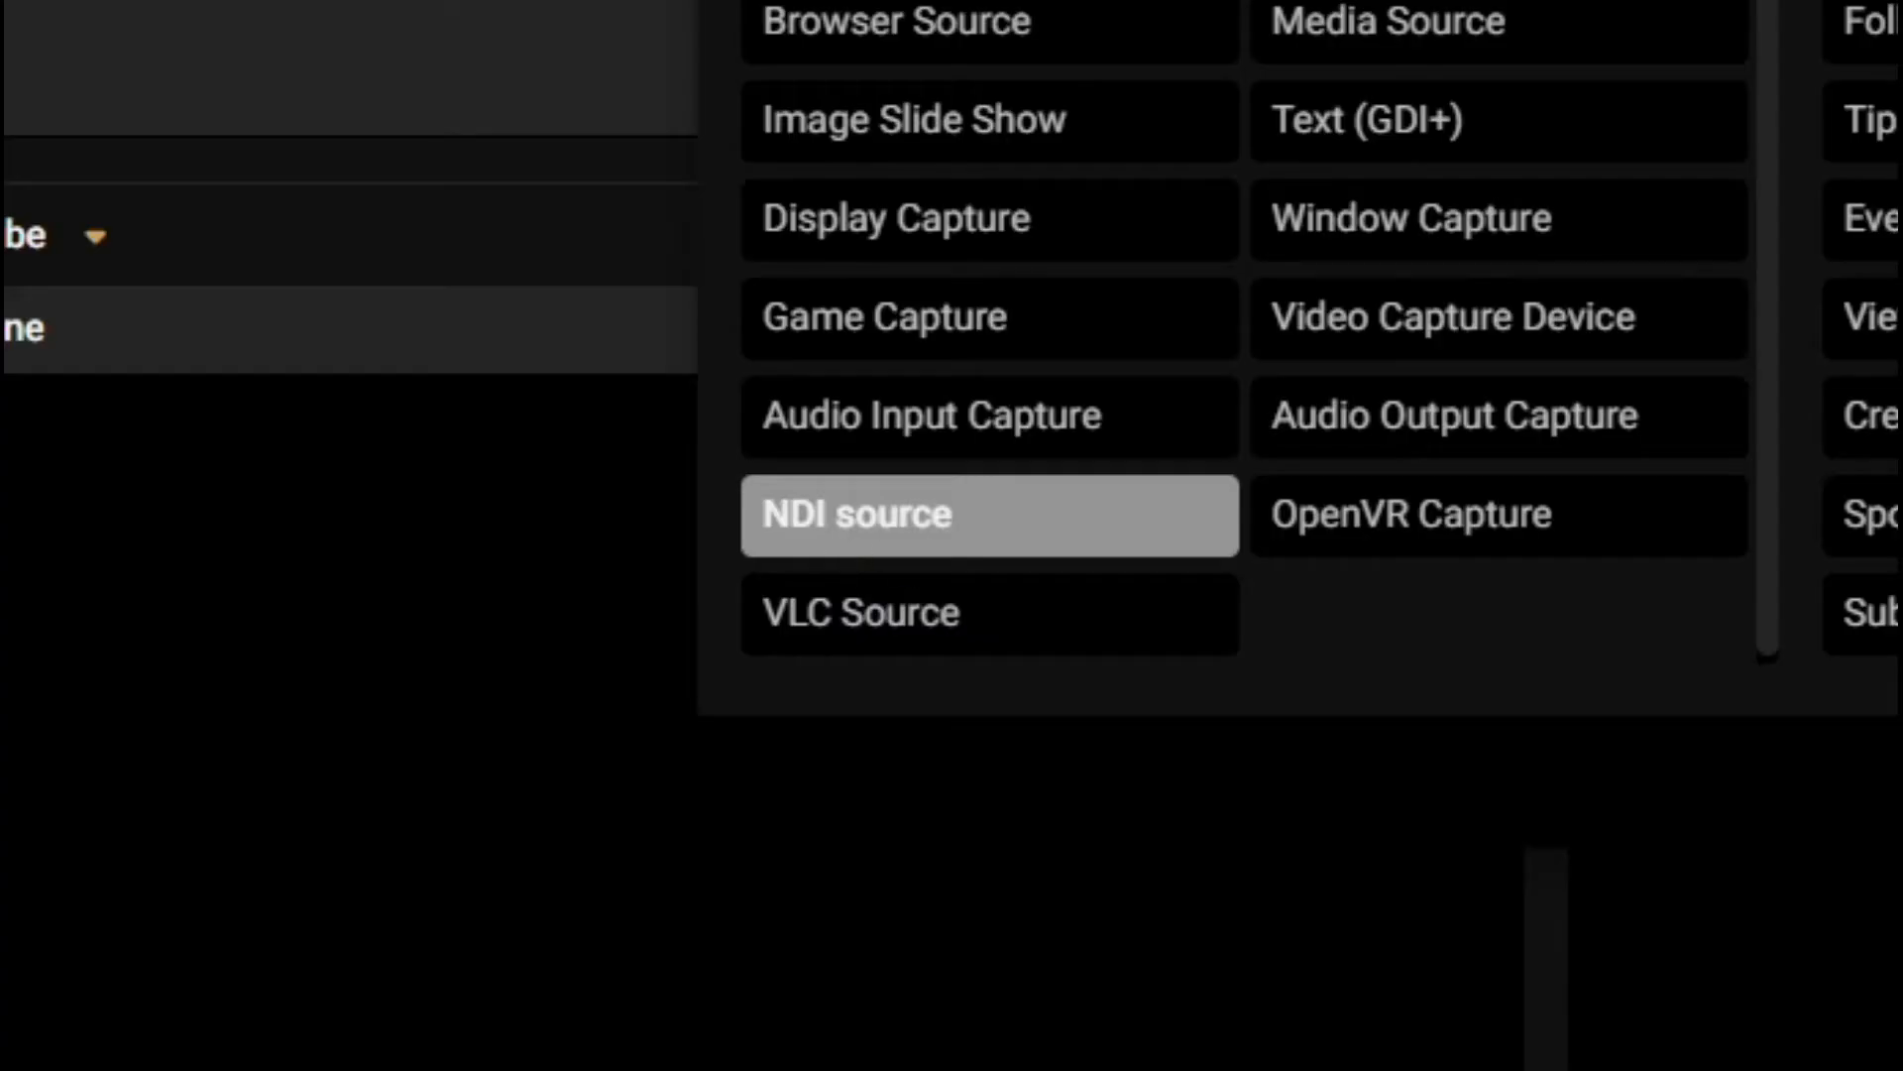
pyautogui.click(1488, 819)
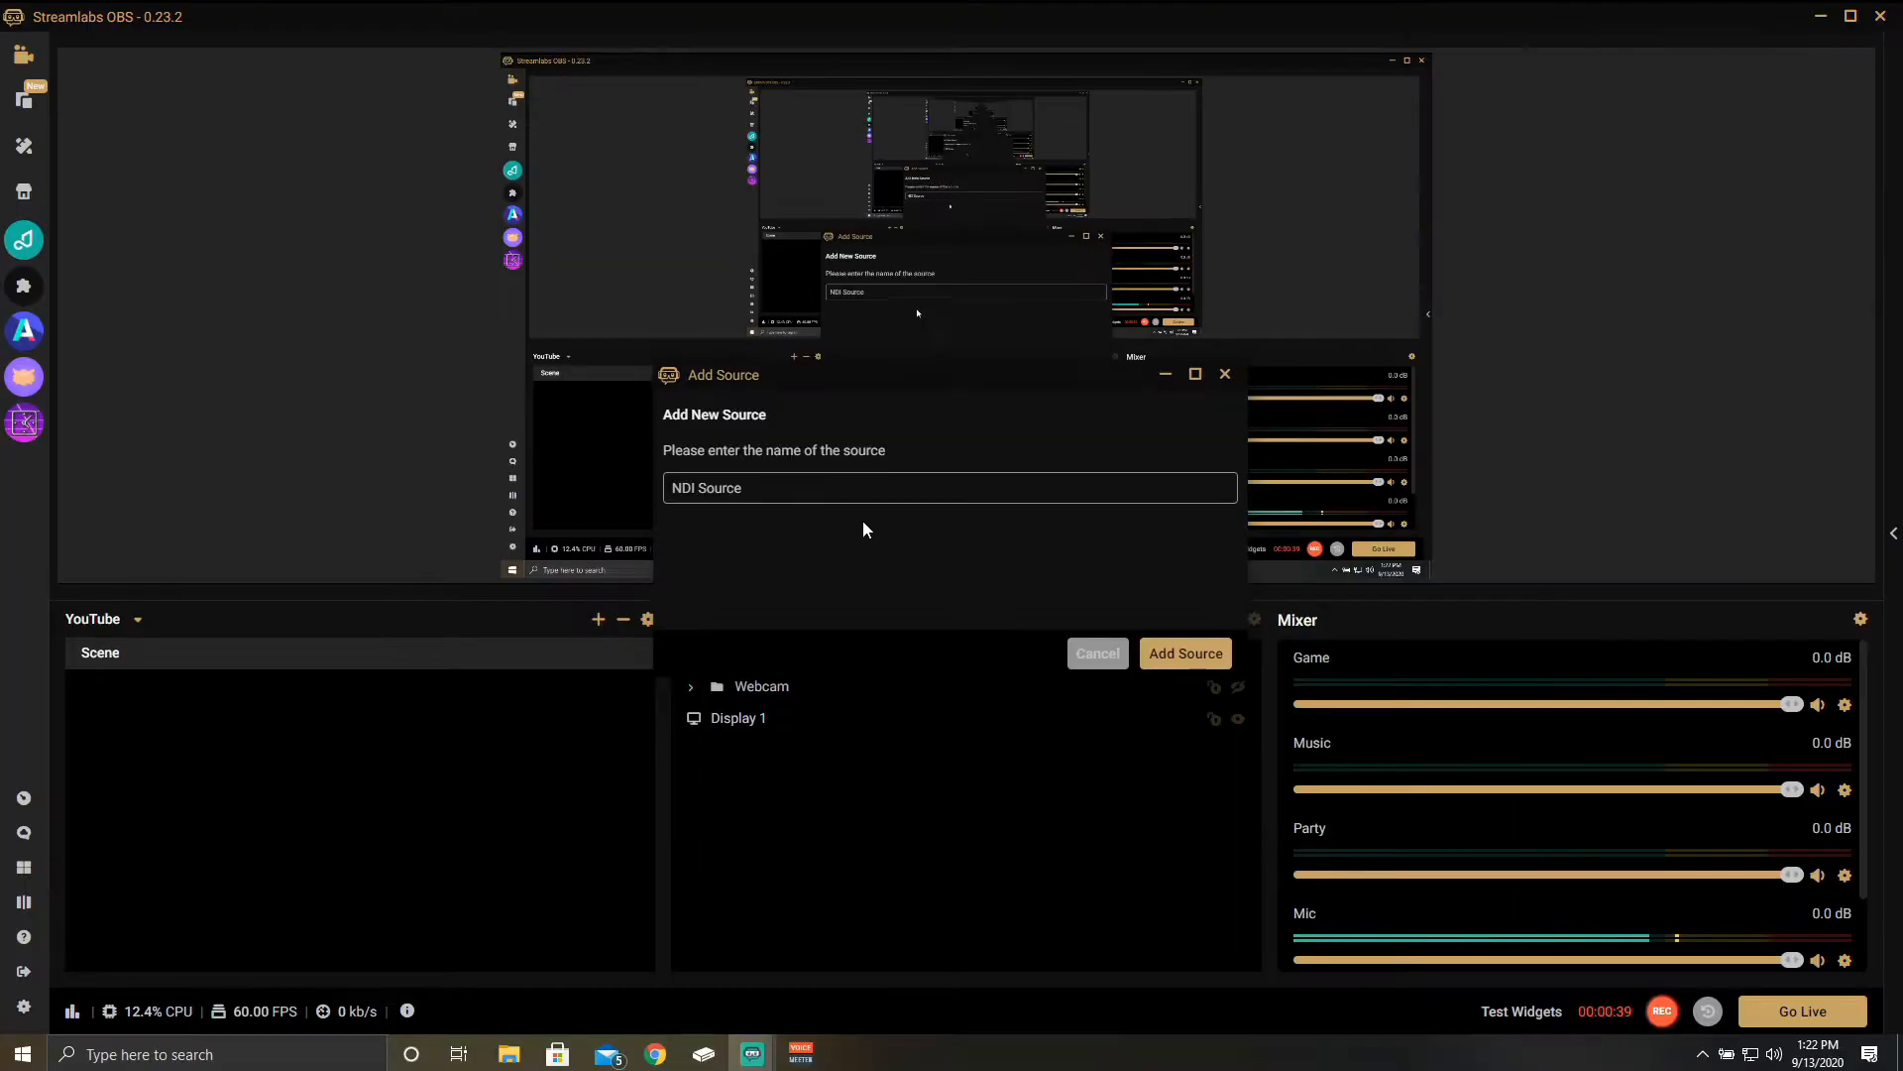
pyautogui.tripleClick(849, 491)
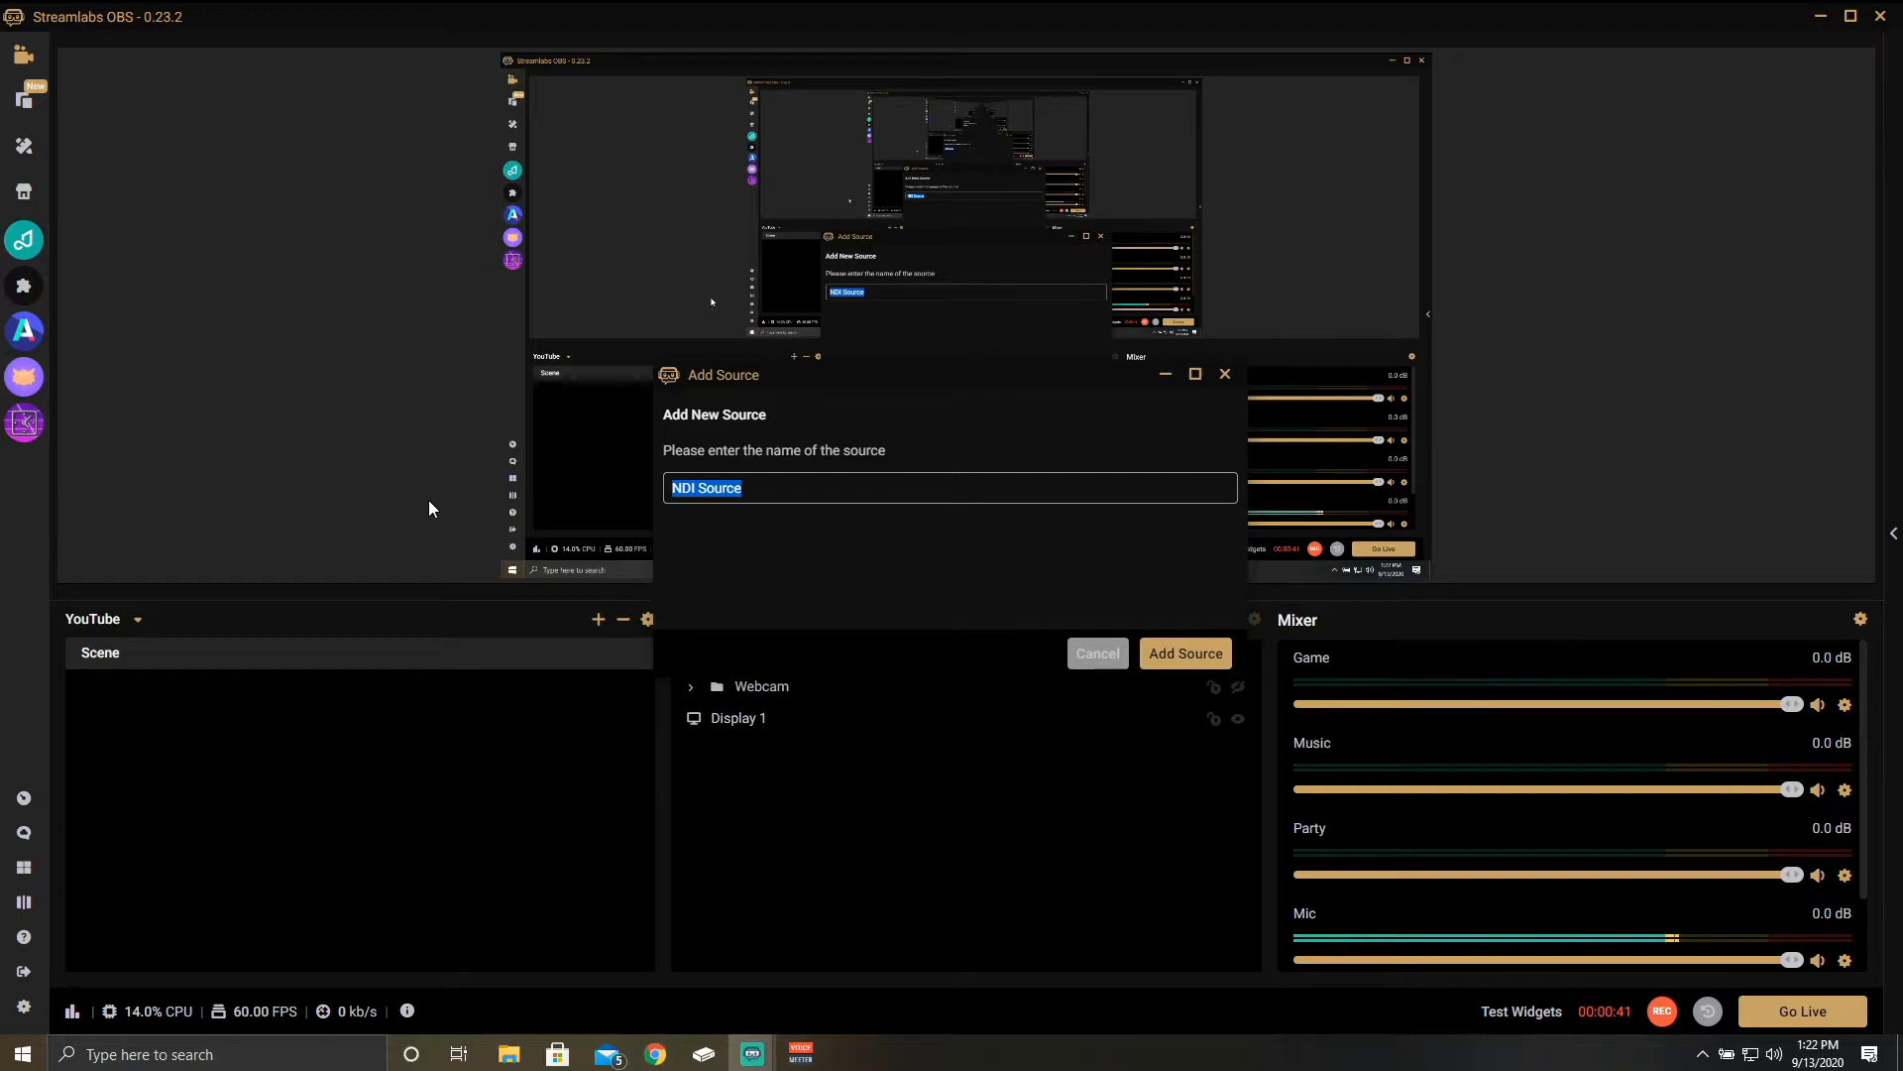
pyautogui.write('Virtu')
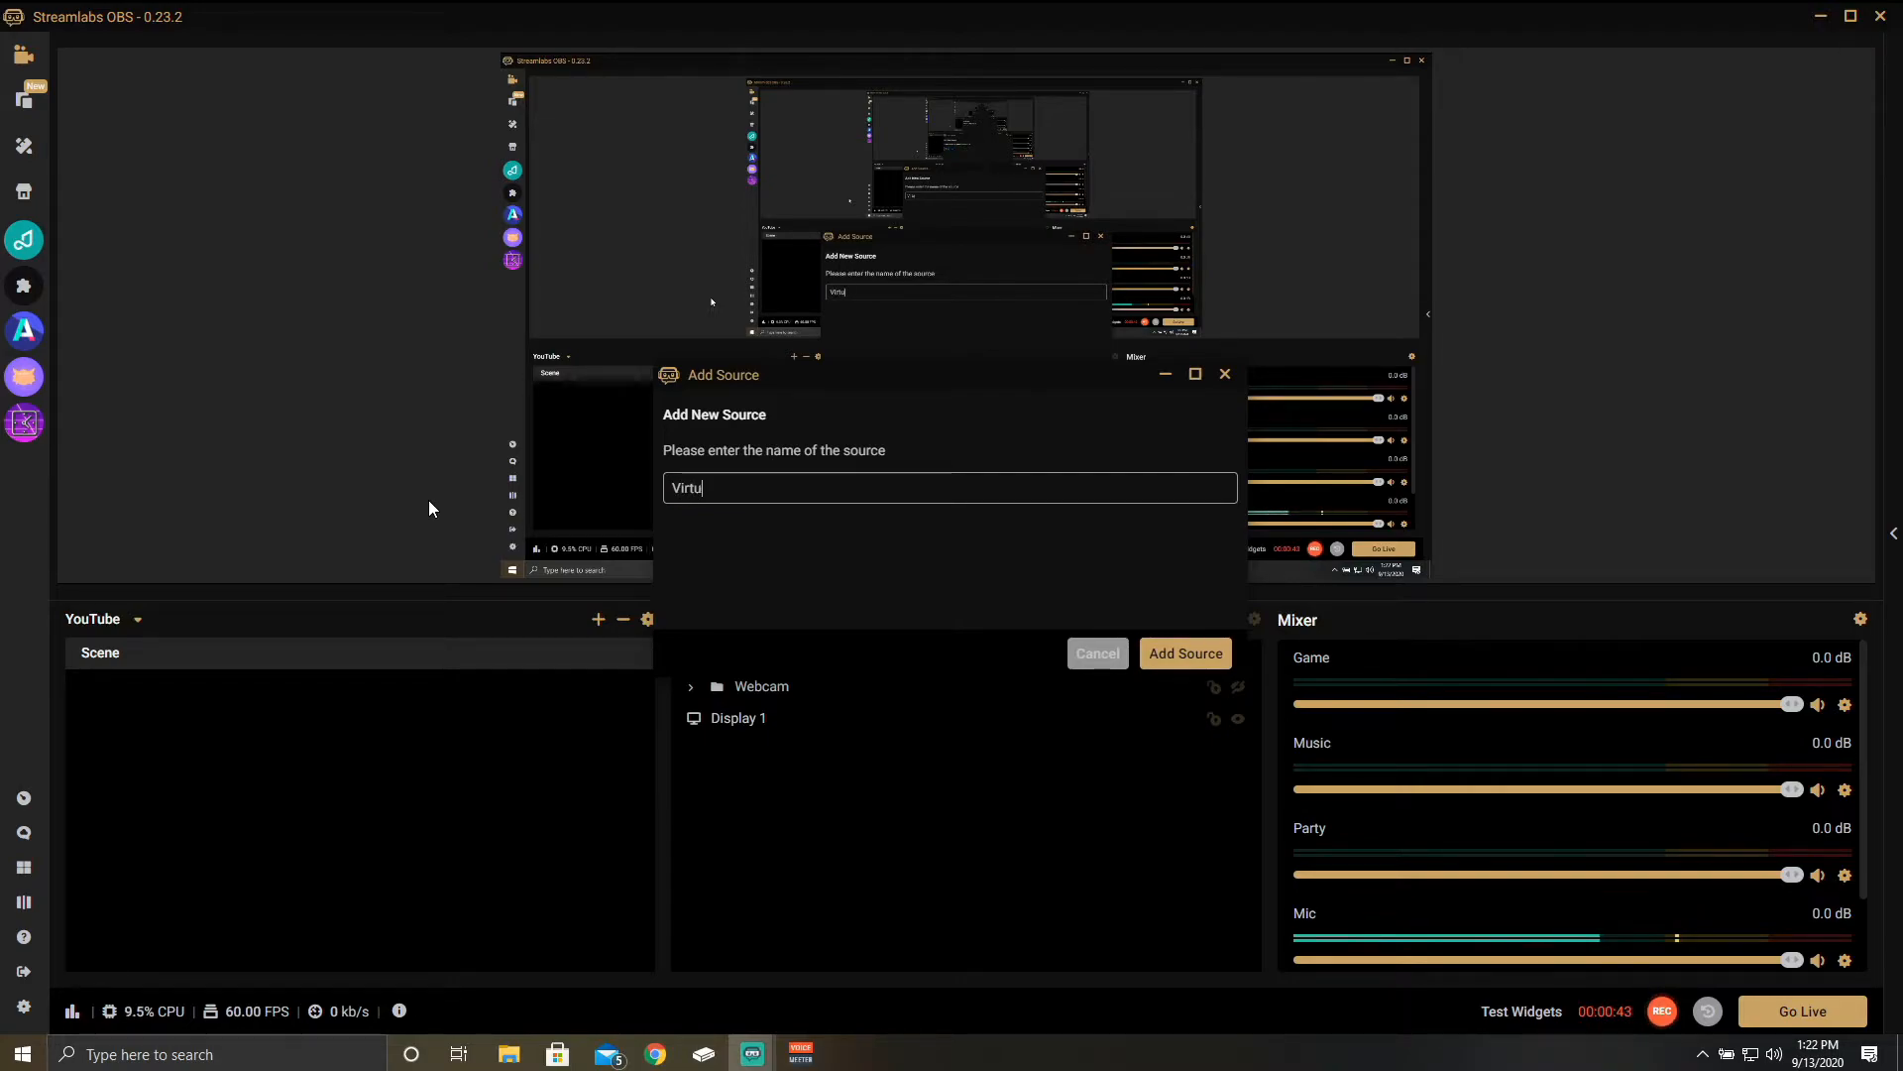
pyautogui.write('al Webcam')
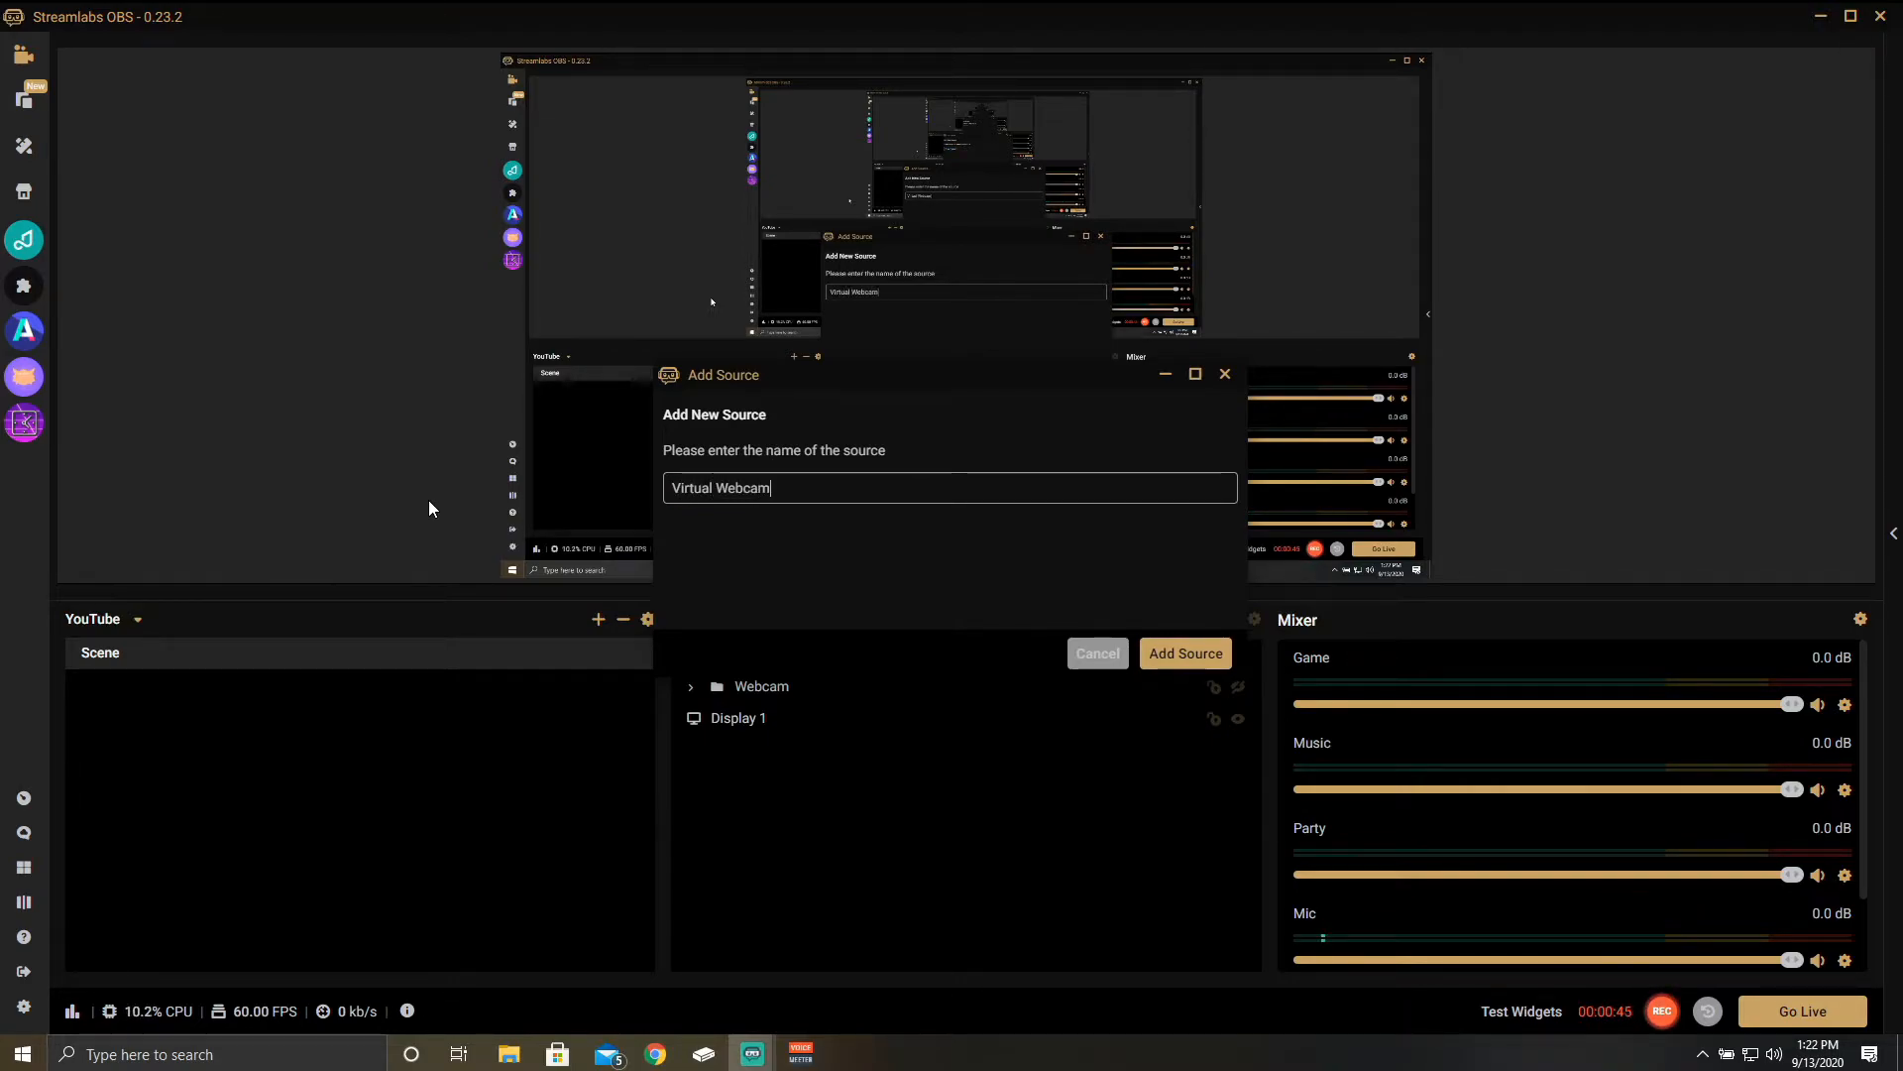
pyautogui.click(1202, 655)
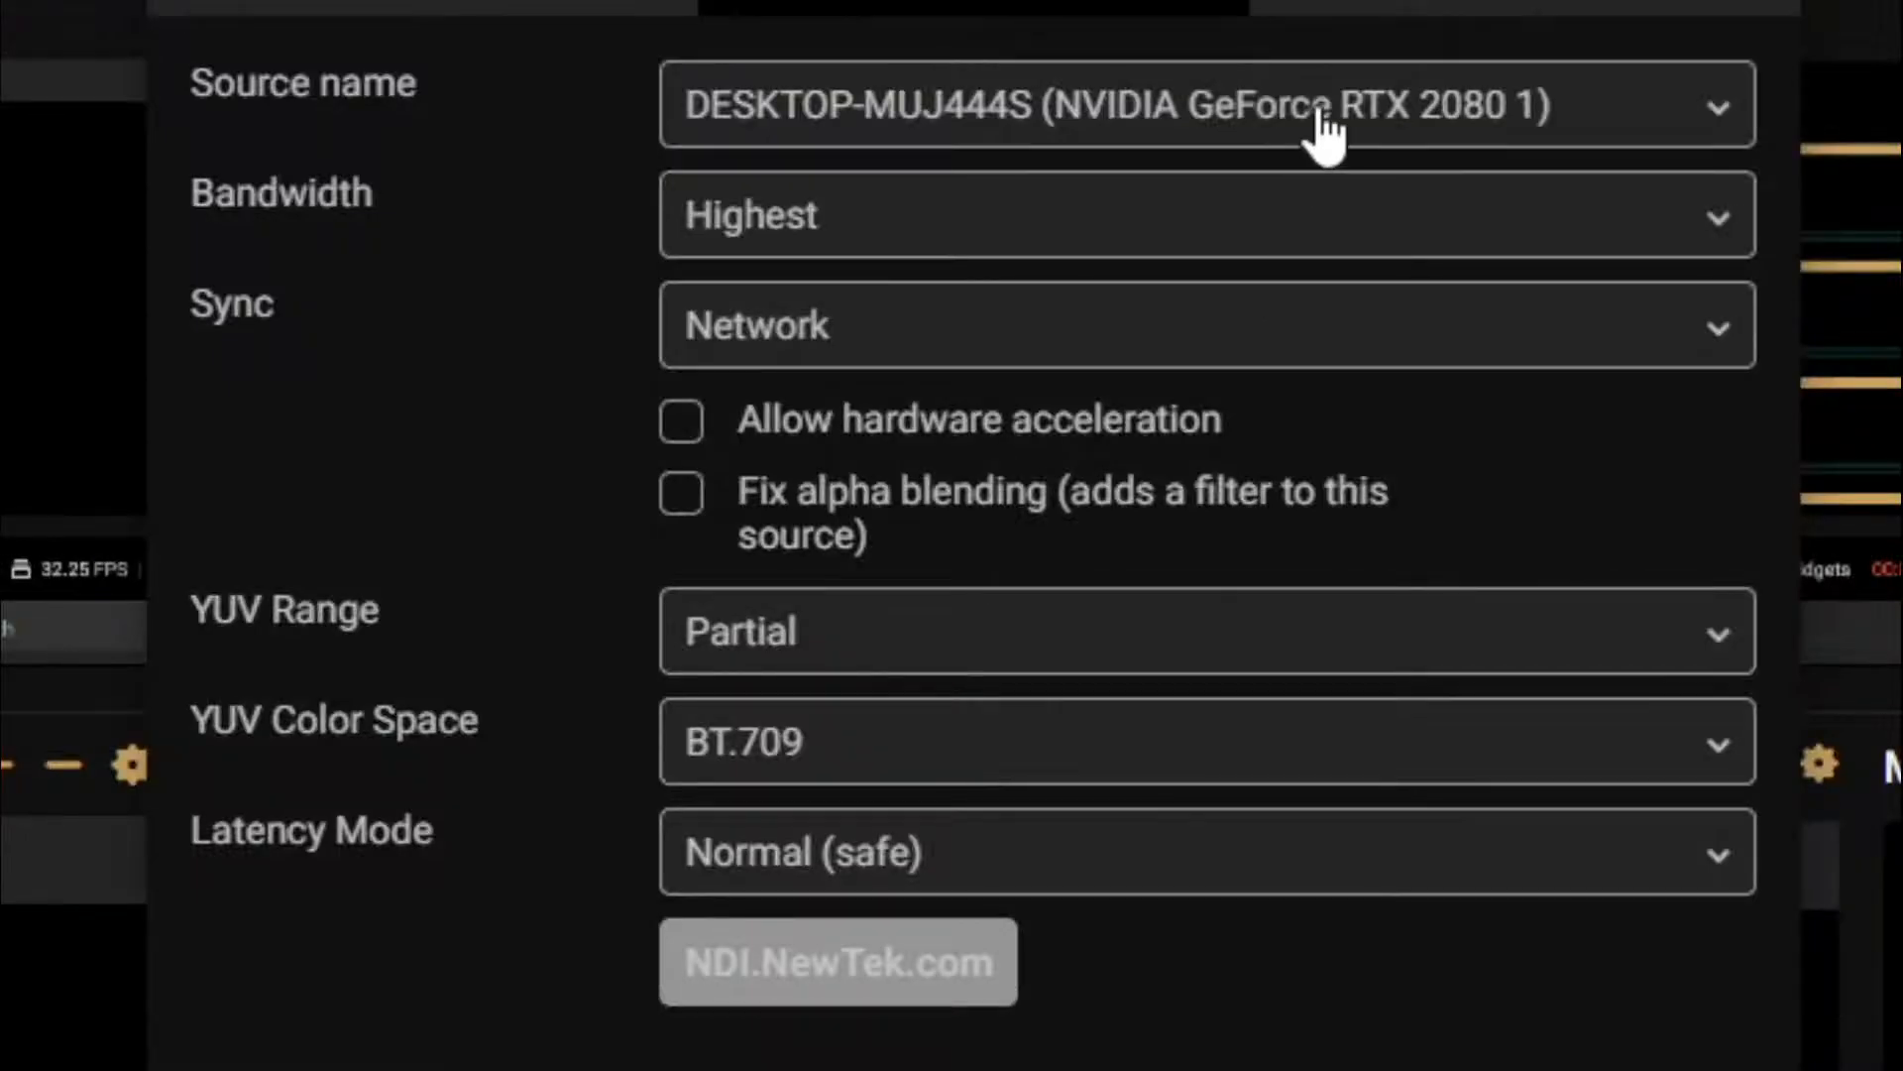
pyautogui.click(1075, 387)
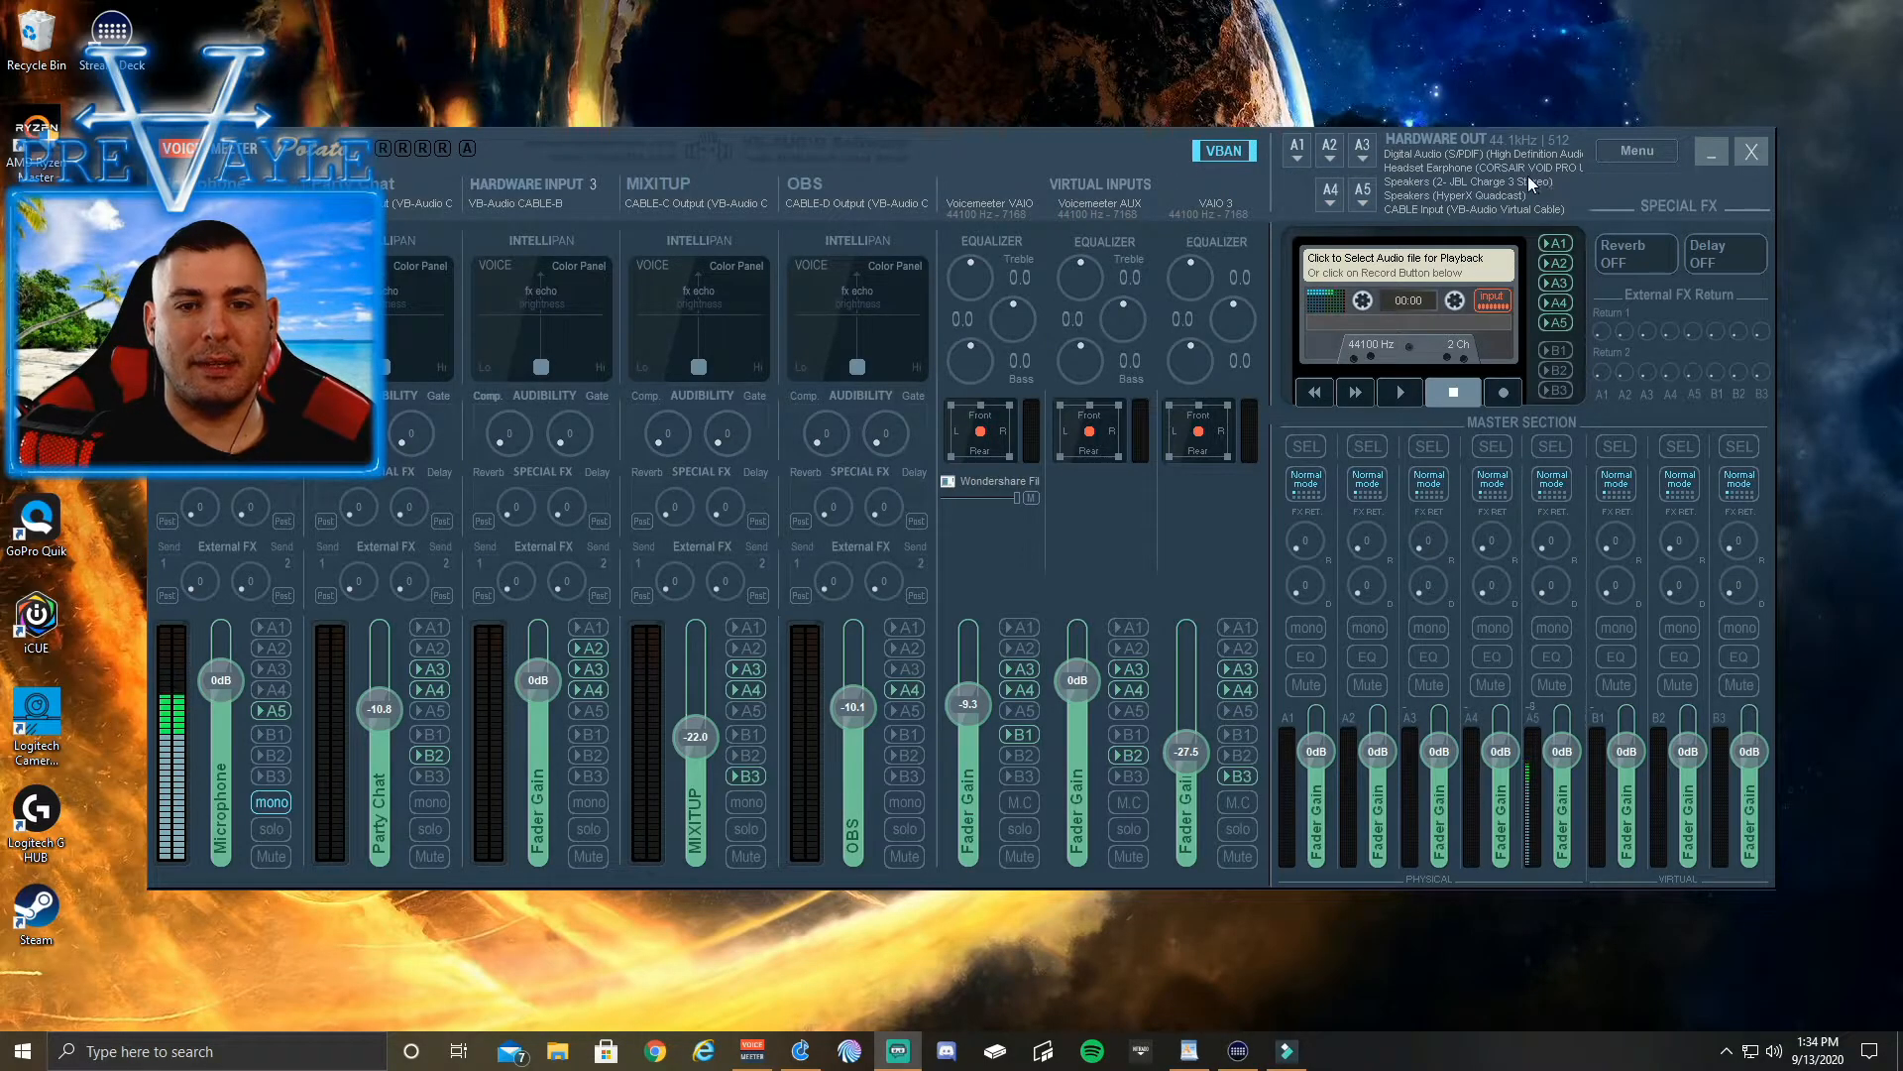
# In Voicemeeter Potato on the gaming PC, open the VBAN network configuration and move its window clear for editing
pyautogui.click(1626, 152)
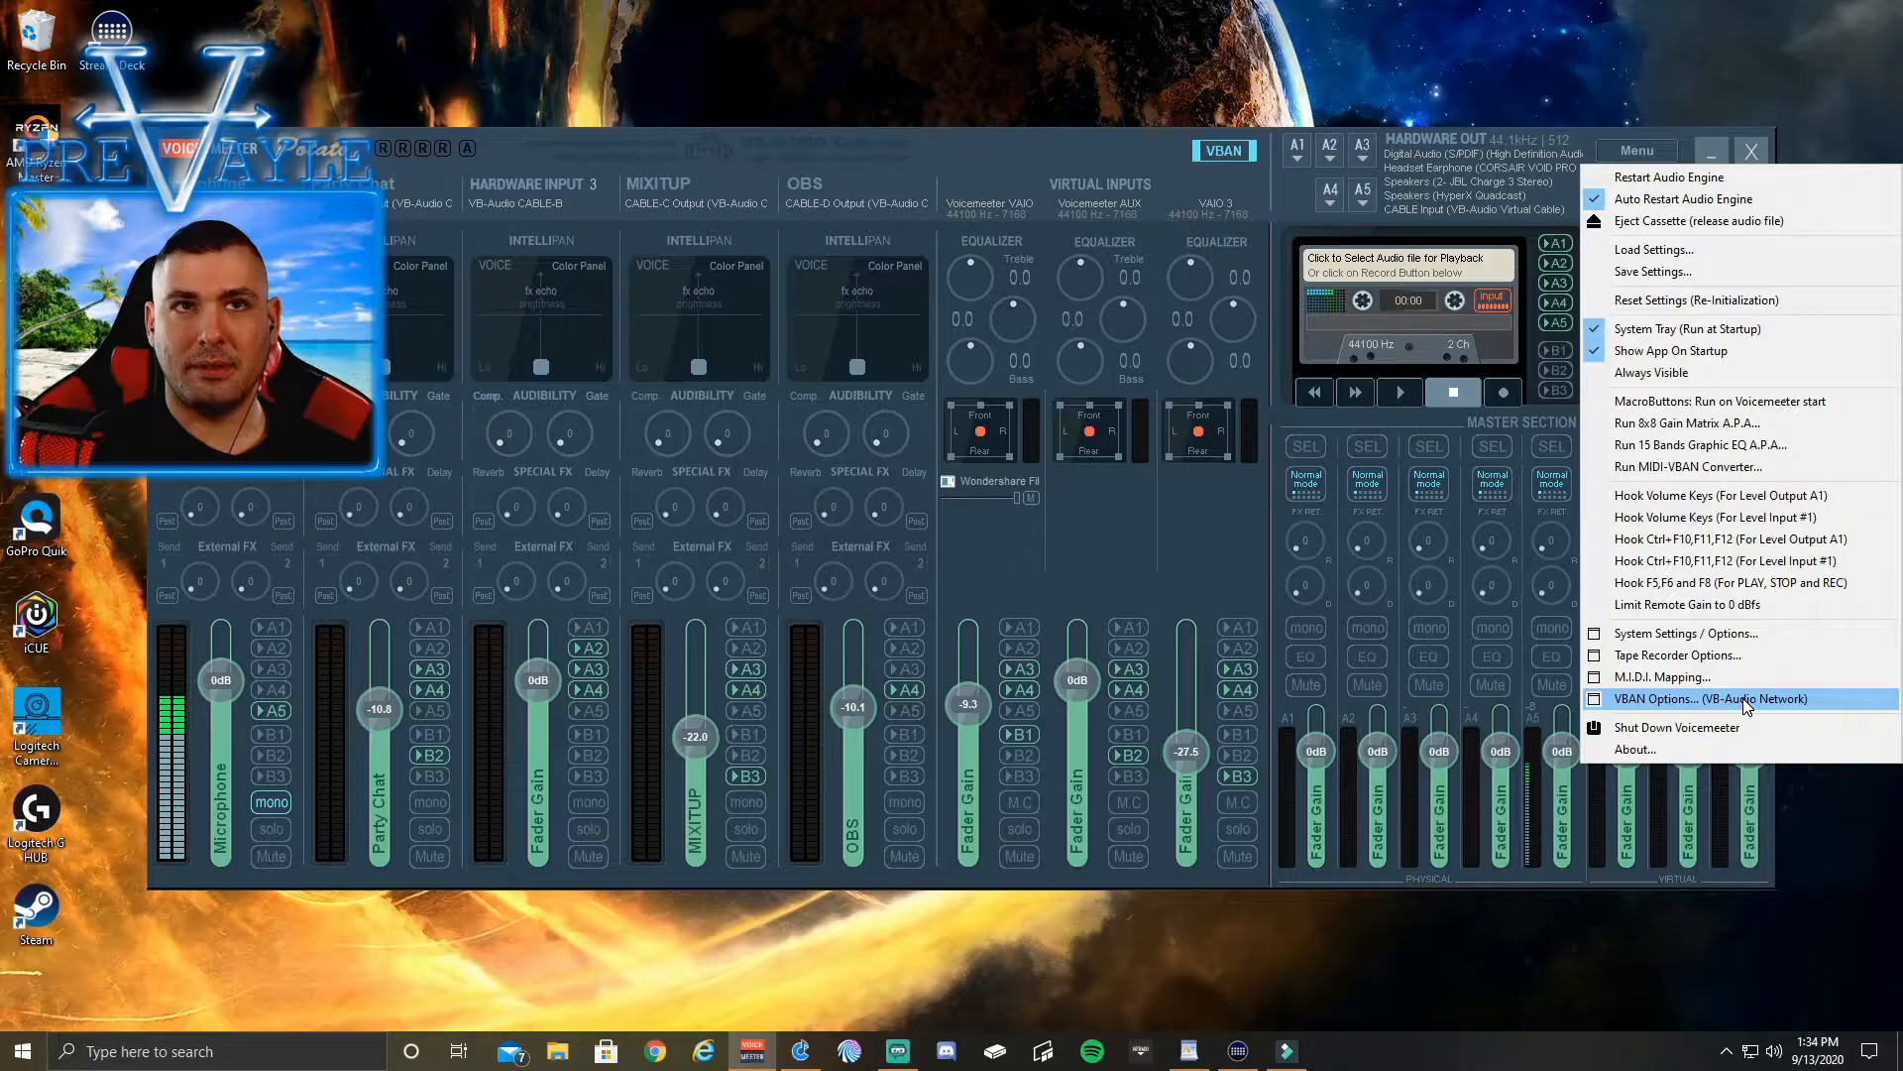
pyautogui.click(1747, 699)
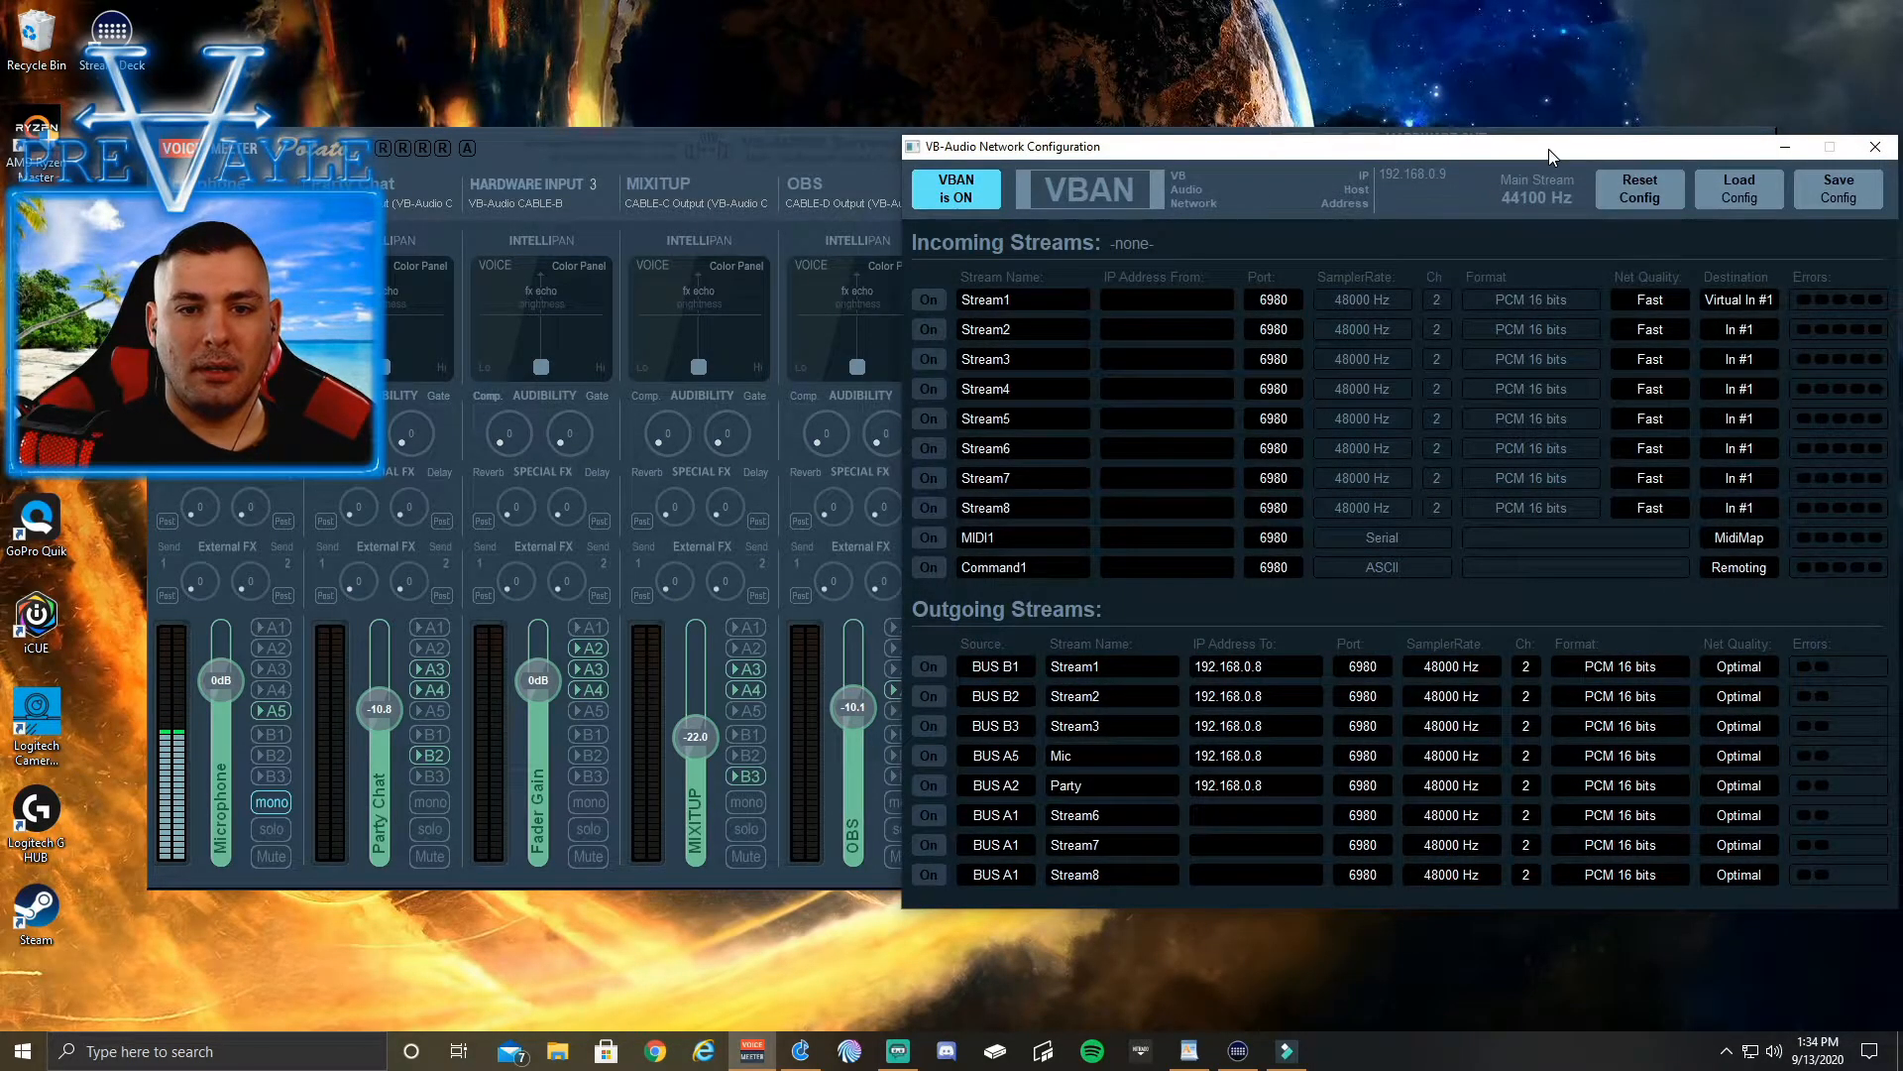
pyautogui.moveTo(1549, 149); pyautogui.dragTo(1231, 149)
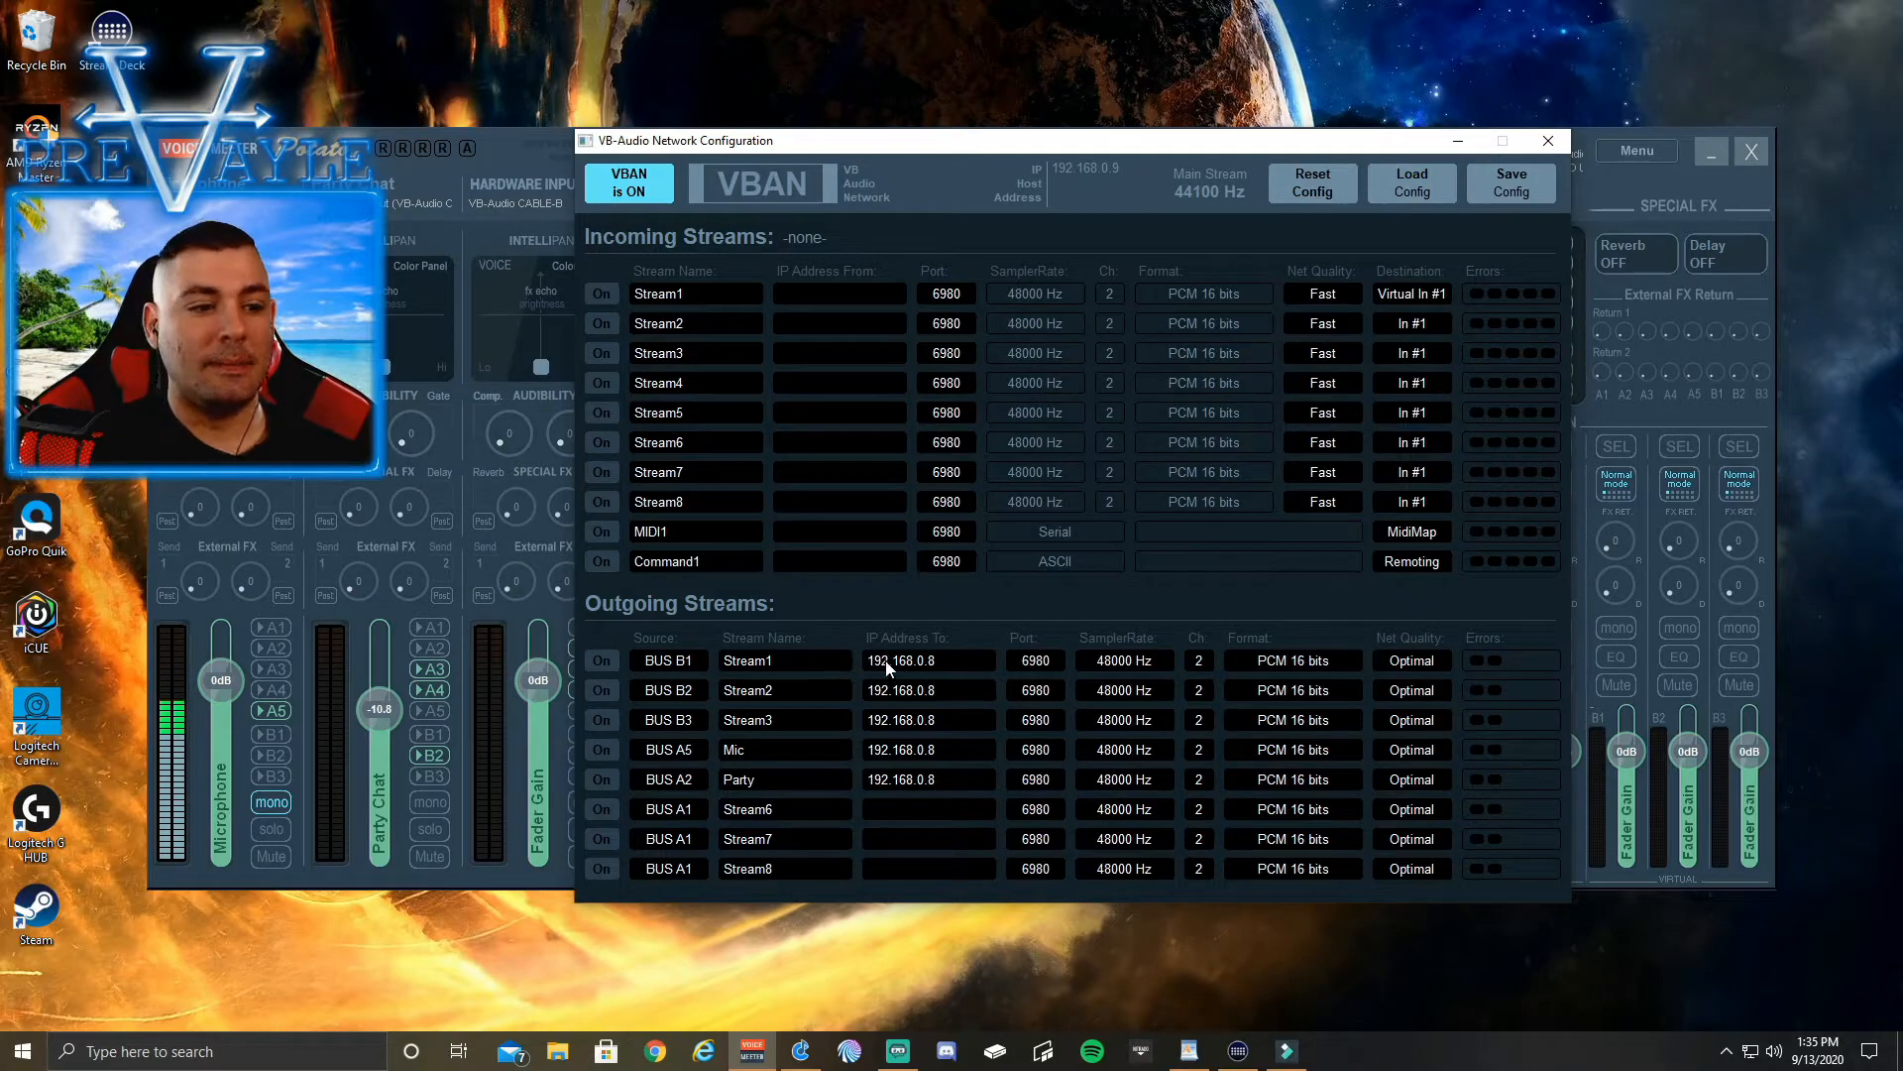
pyautogui.moveTo(1126, 170); pyautogui.dragTo(1114, 269)
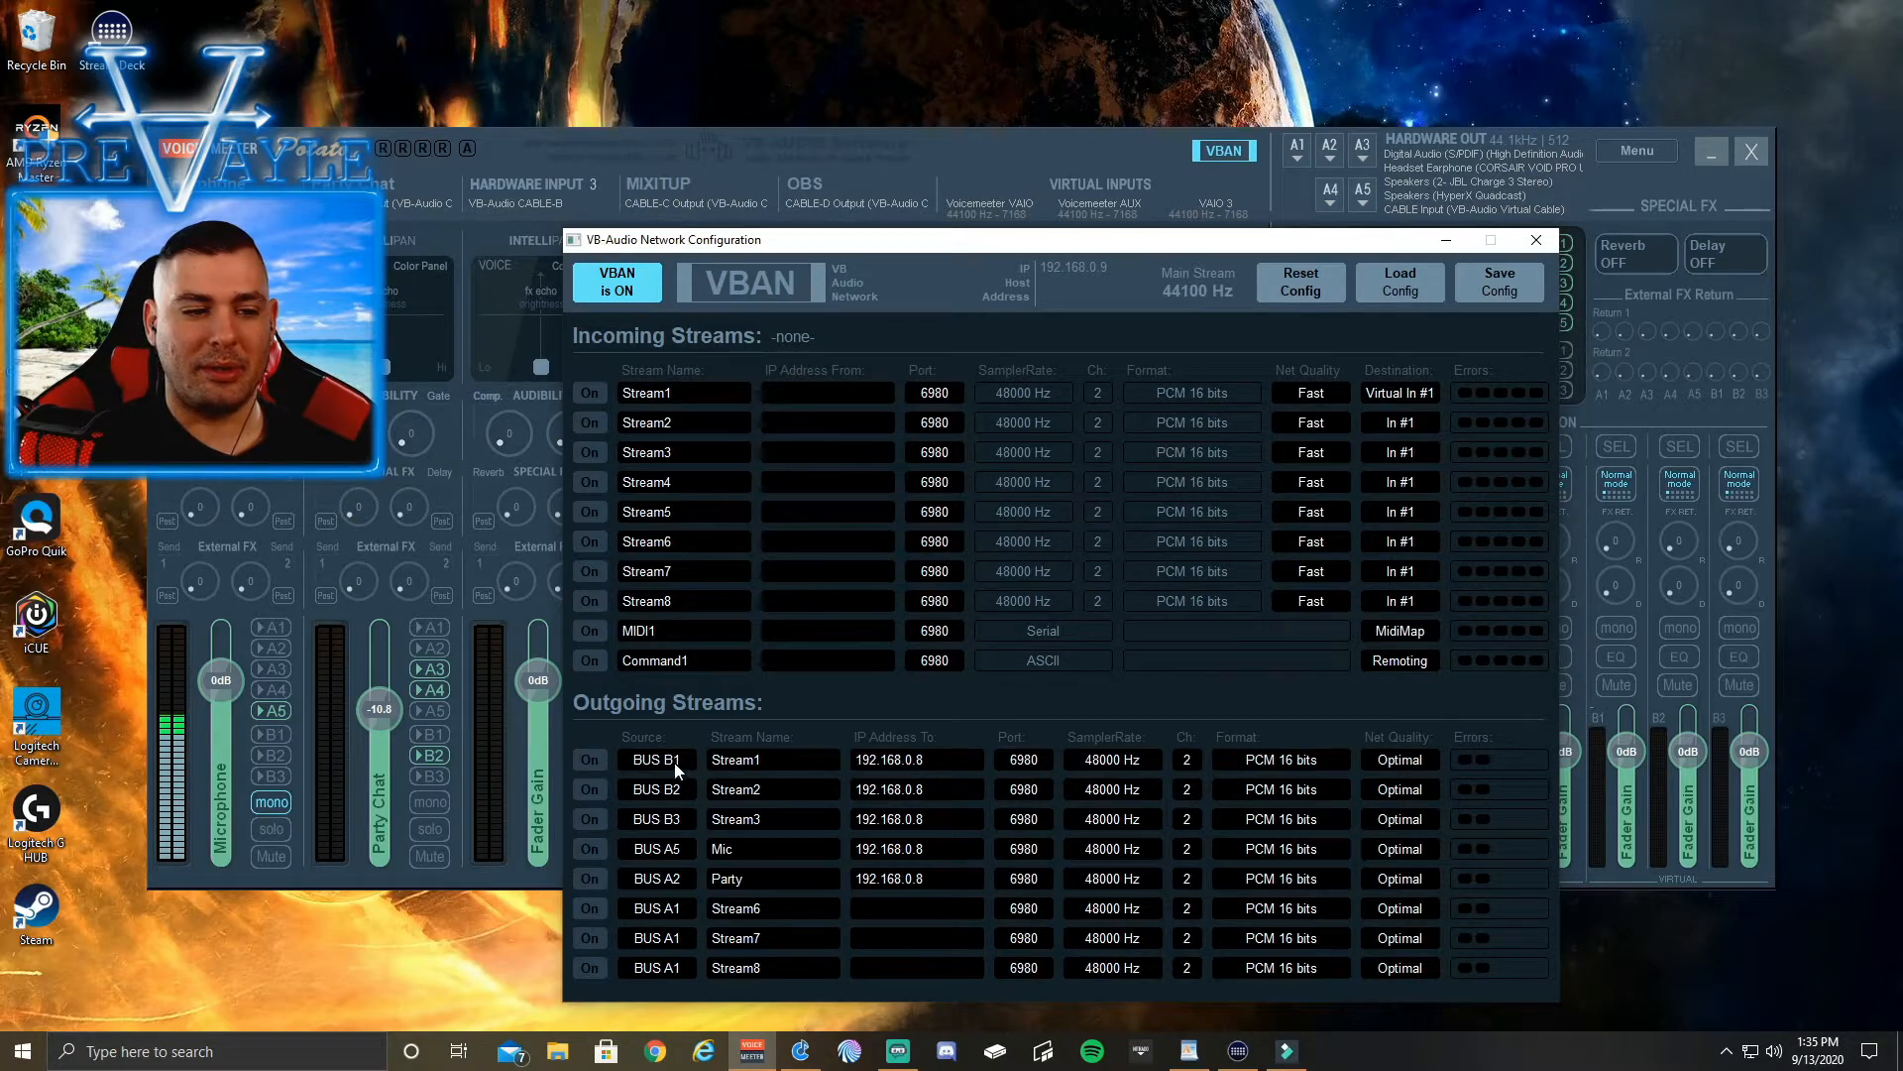
# Turn on the outgoing VBAN streams Stream1, Stream2, Stream3 and Mic, and minimize the configuration window
pyautogui.click(586, 757)
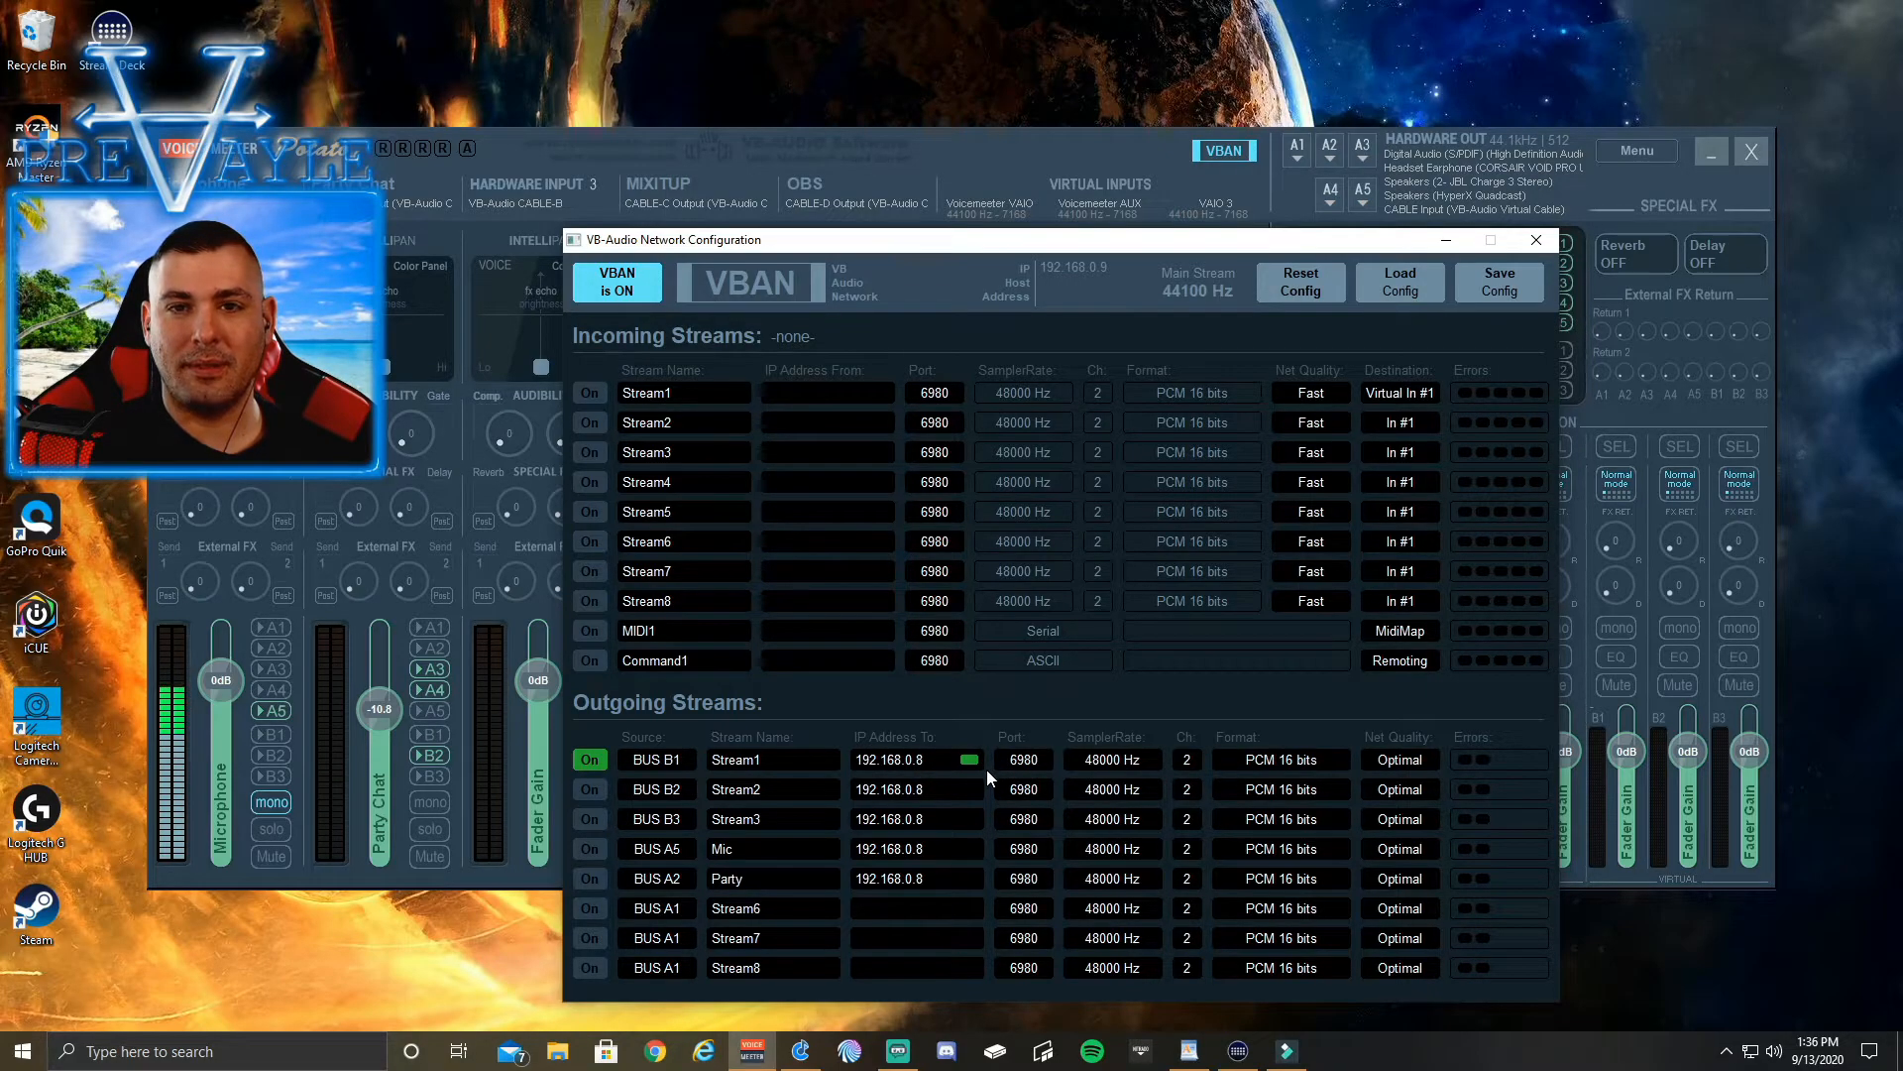
pyautogui.click(589, 790)
pyautogui.click(591, 819)
pyautogui.click(590, 847)
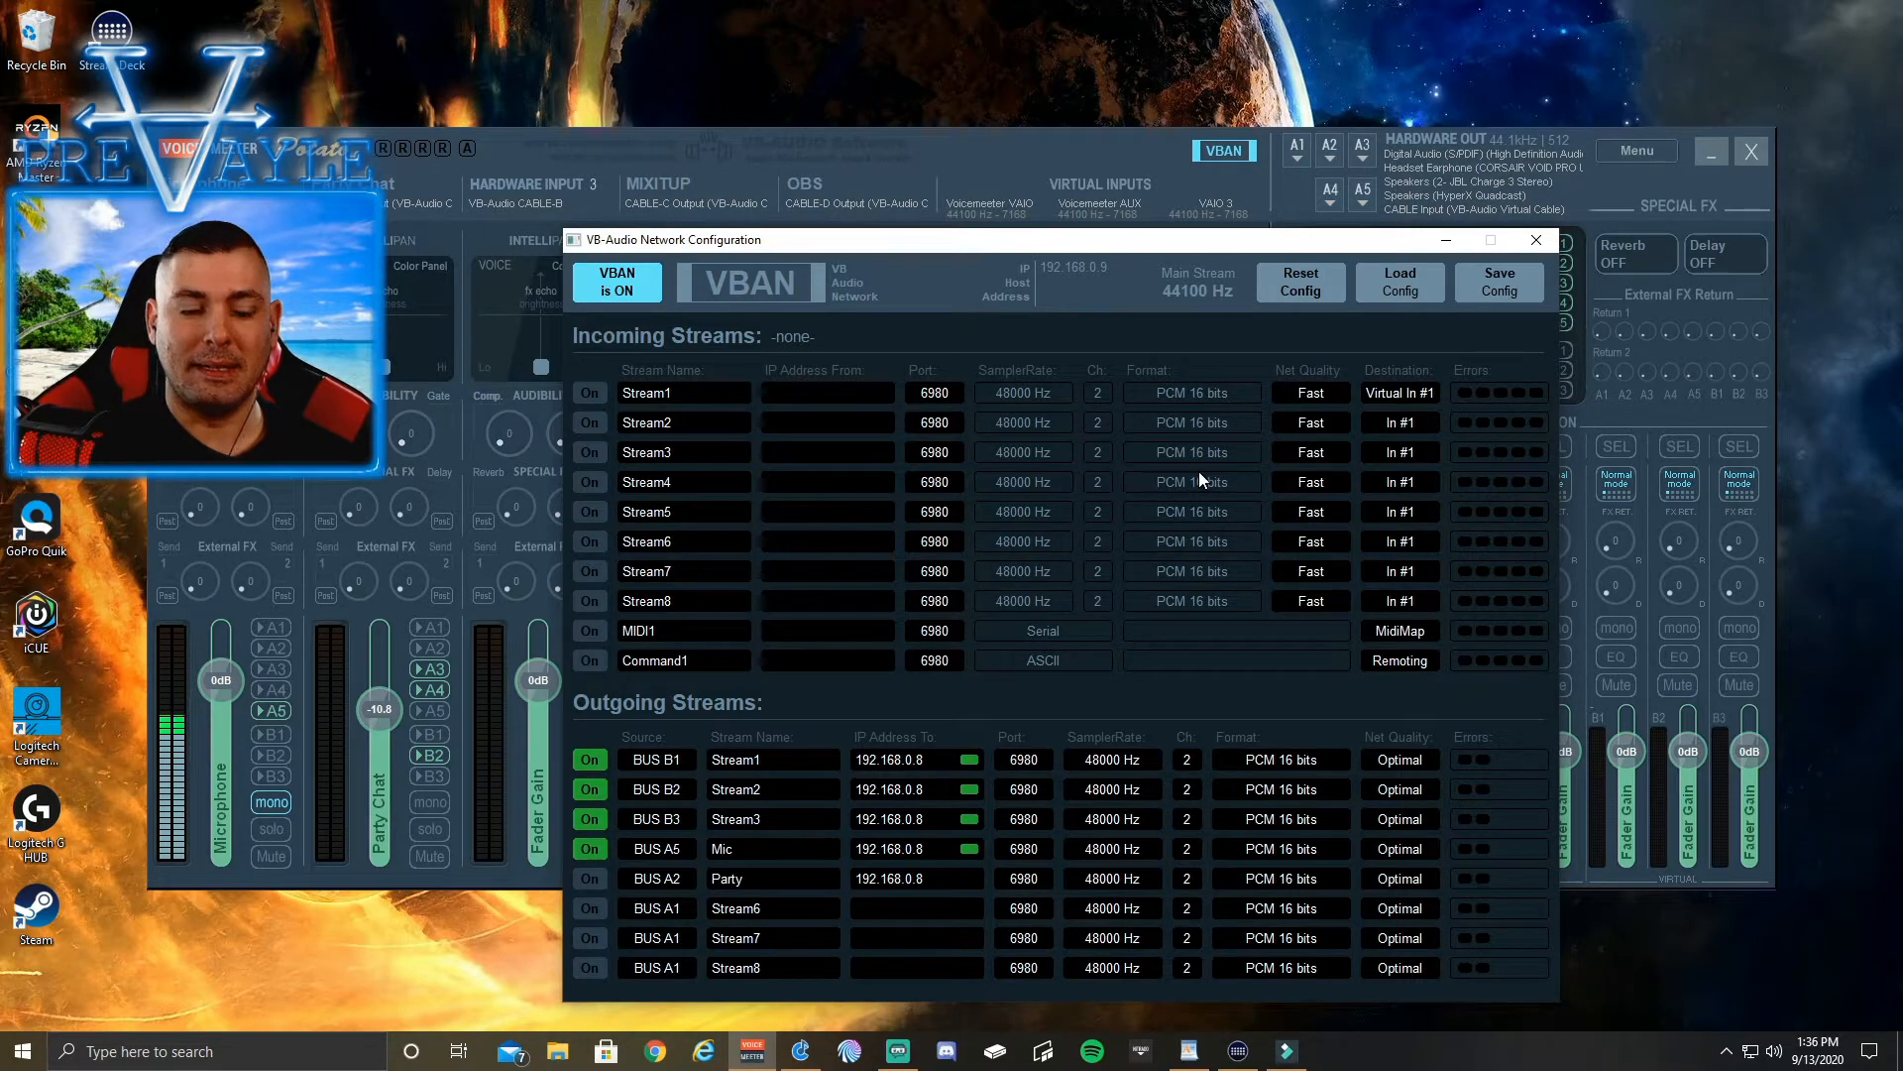
pyautogui.click(1446, 242)
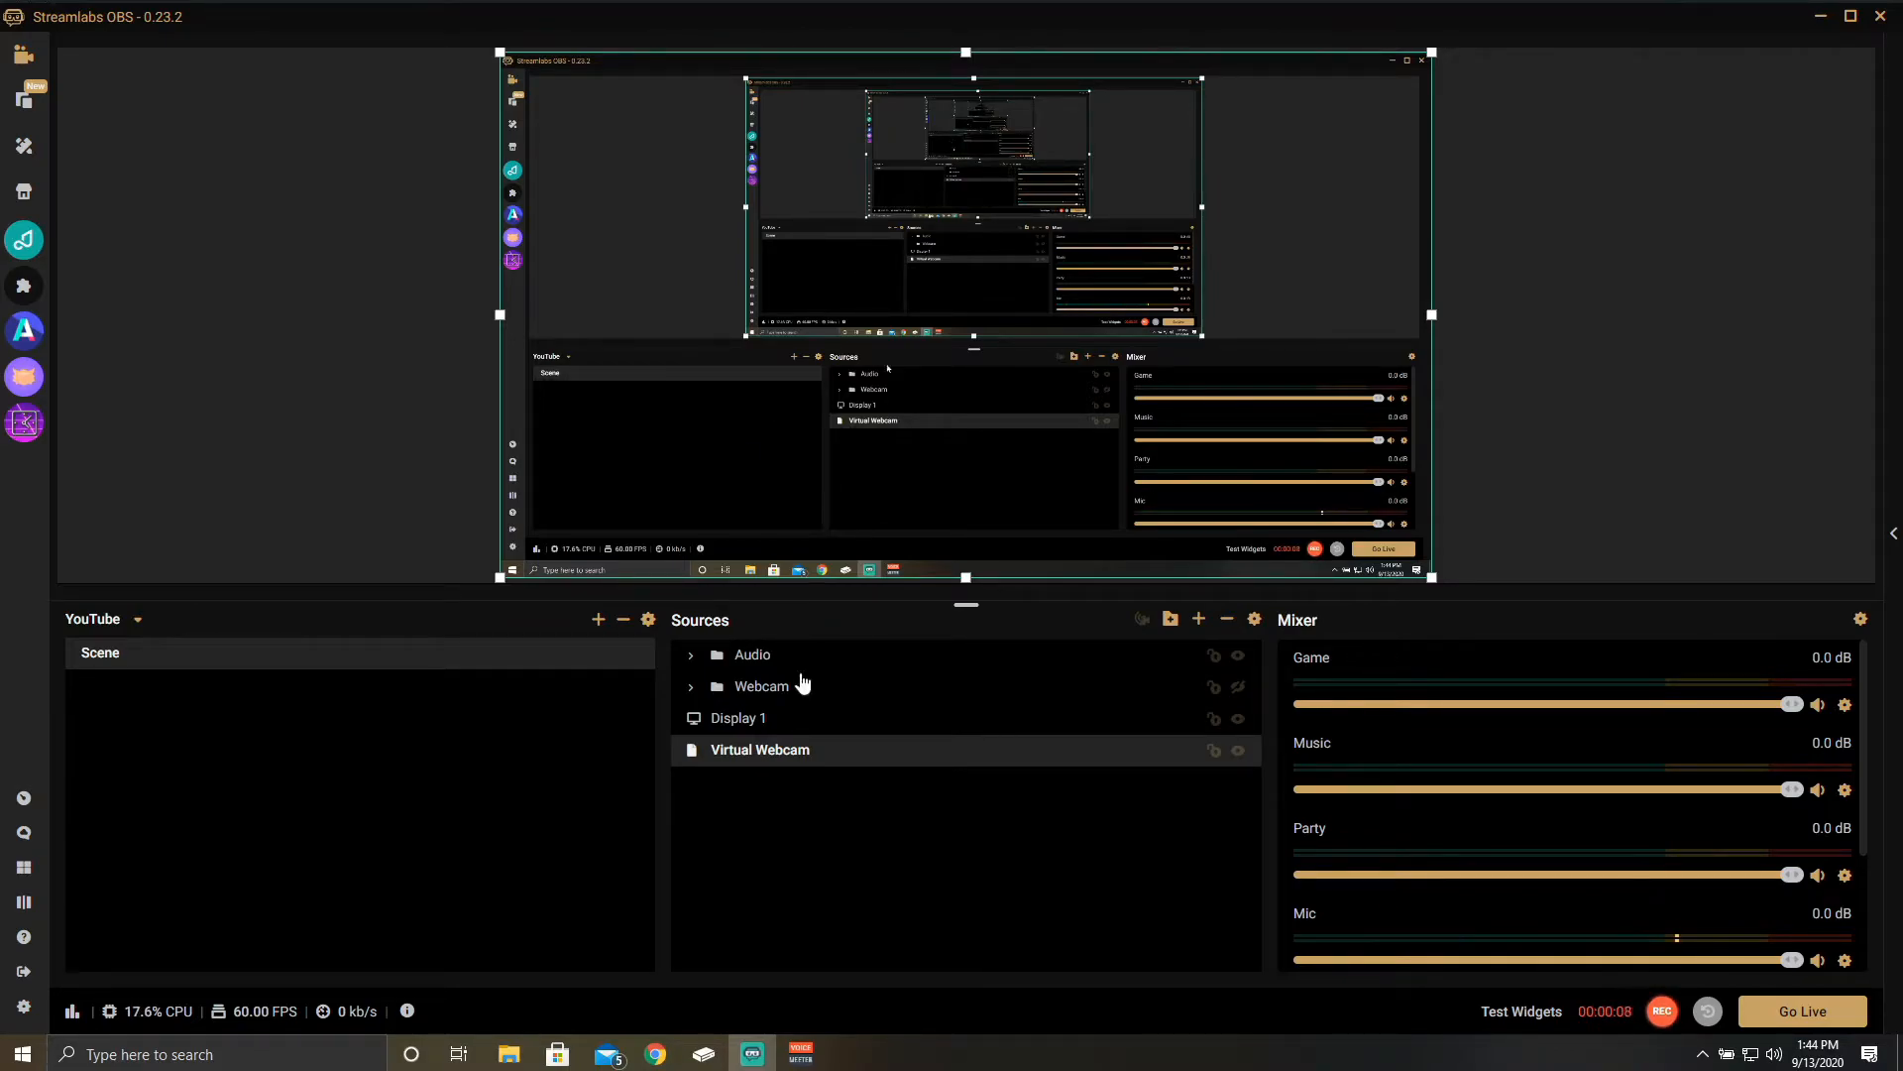
# On the streaming PC, review Voicemeeter's incoming VBAN streams with their IP addresses and destinations, and minimize both windows
pyautogui.click(803, 1051)
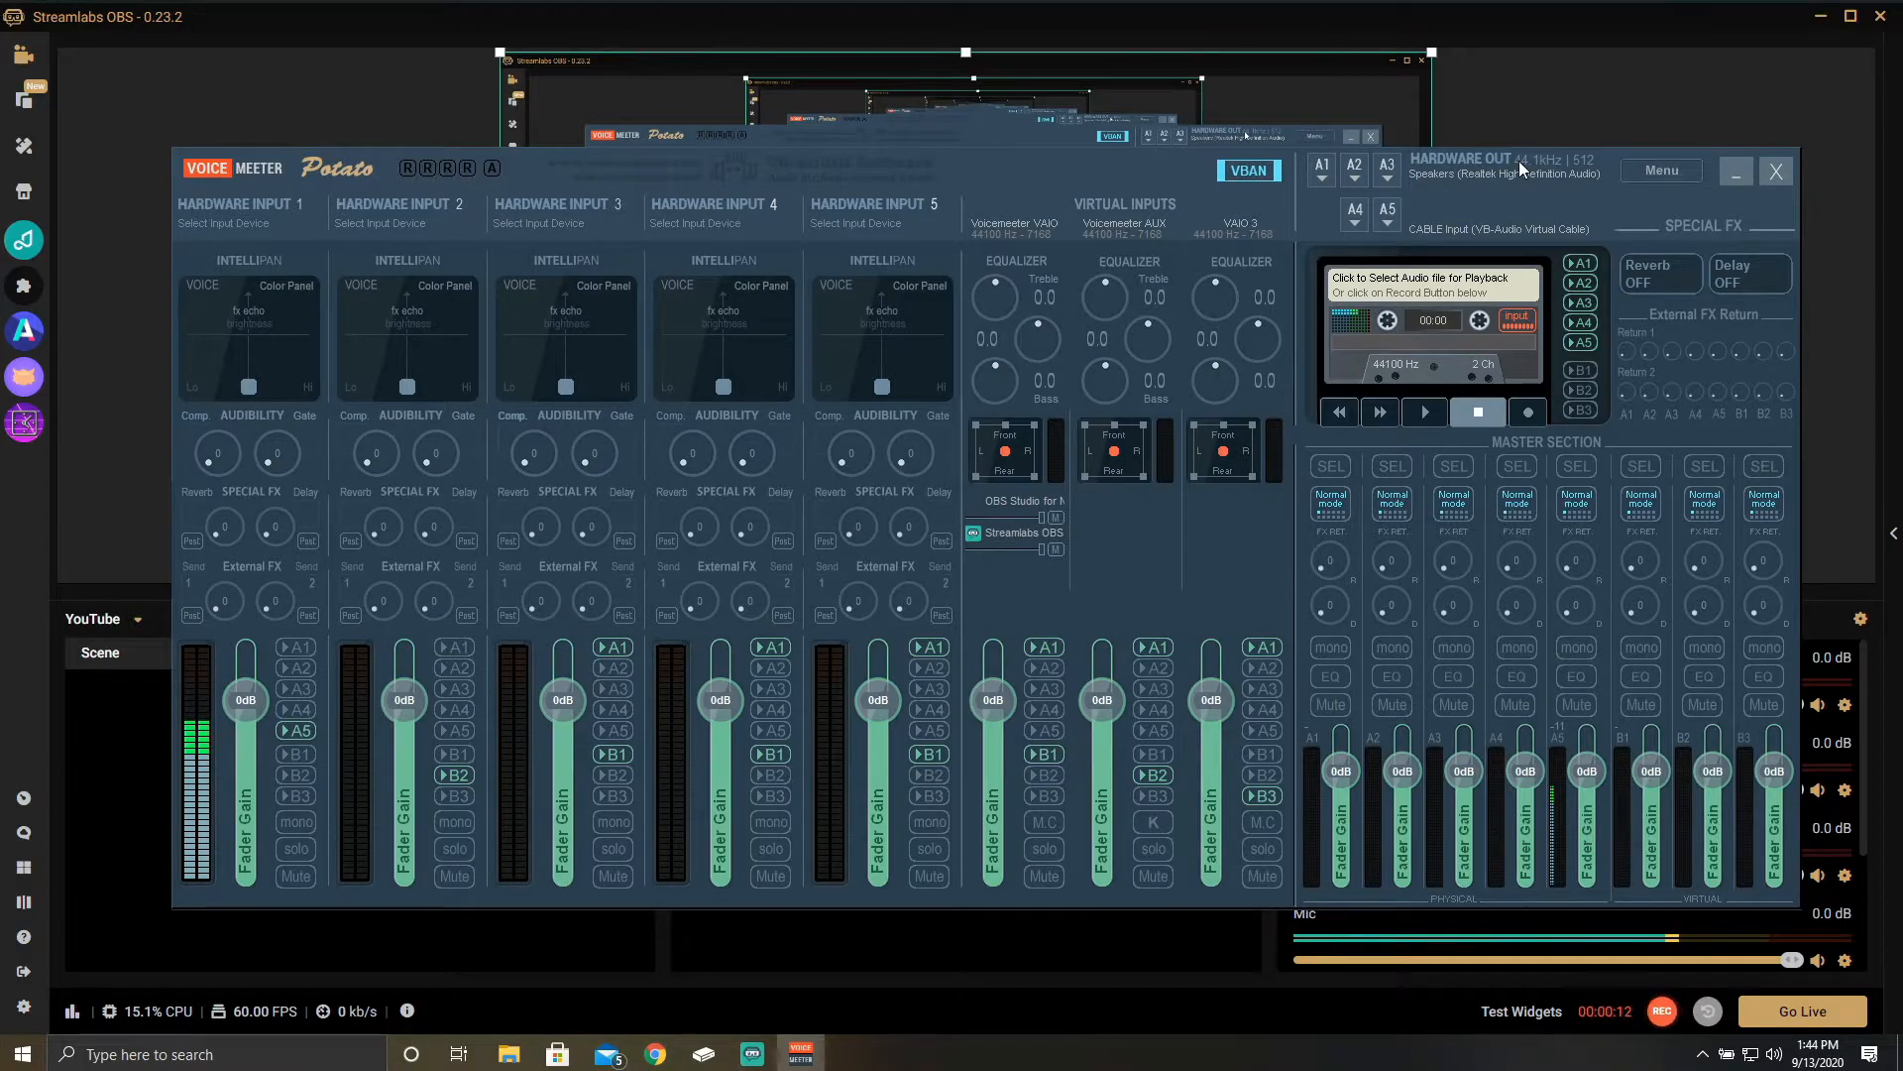
pyautogui.click(1659, 171)
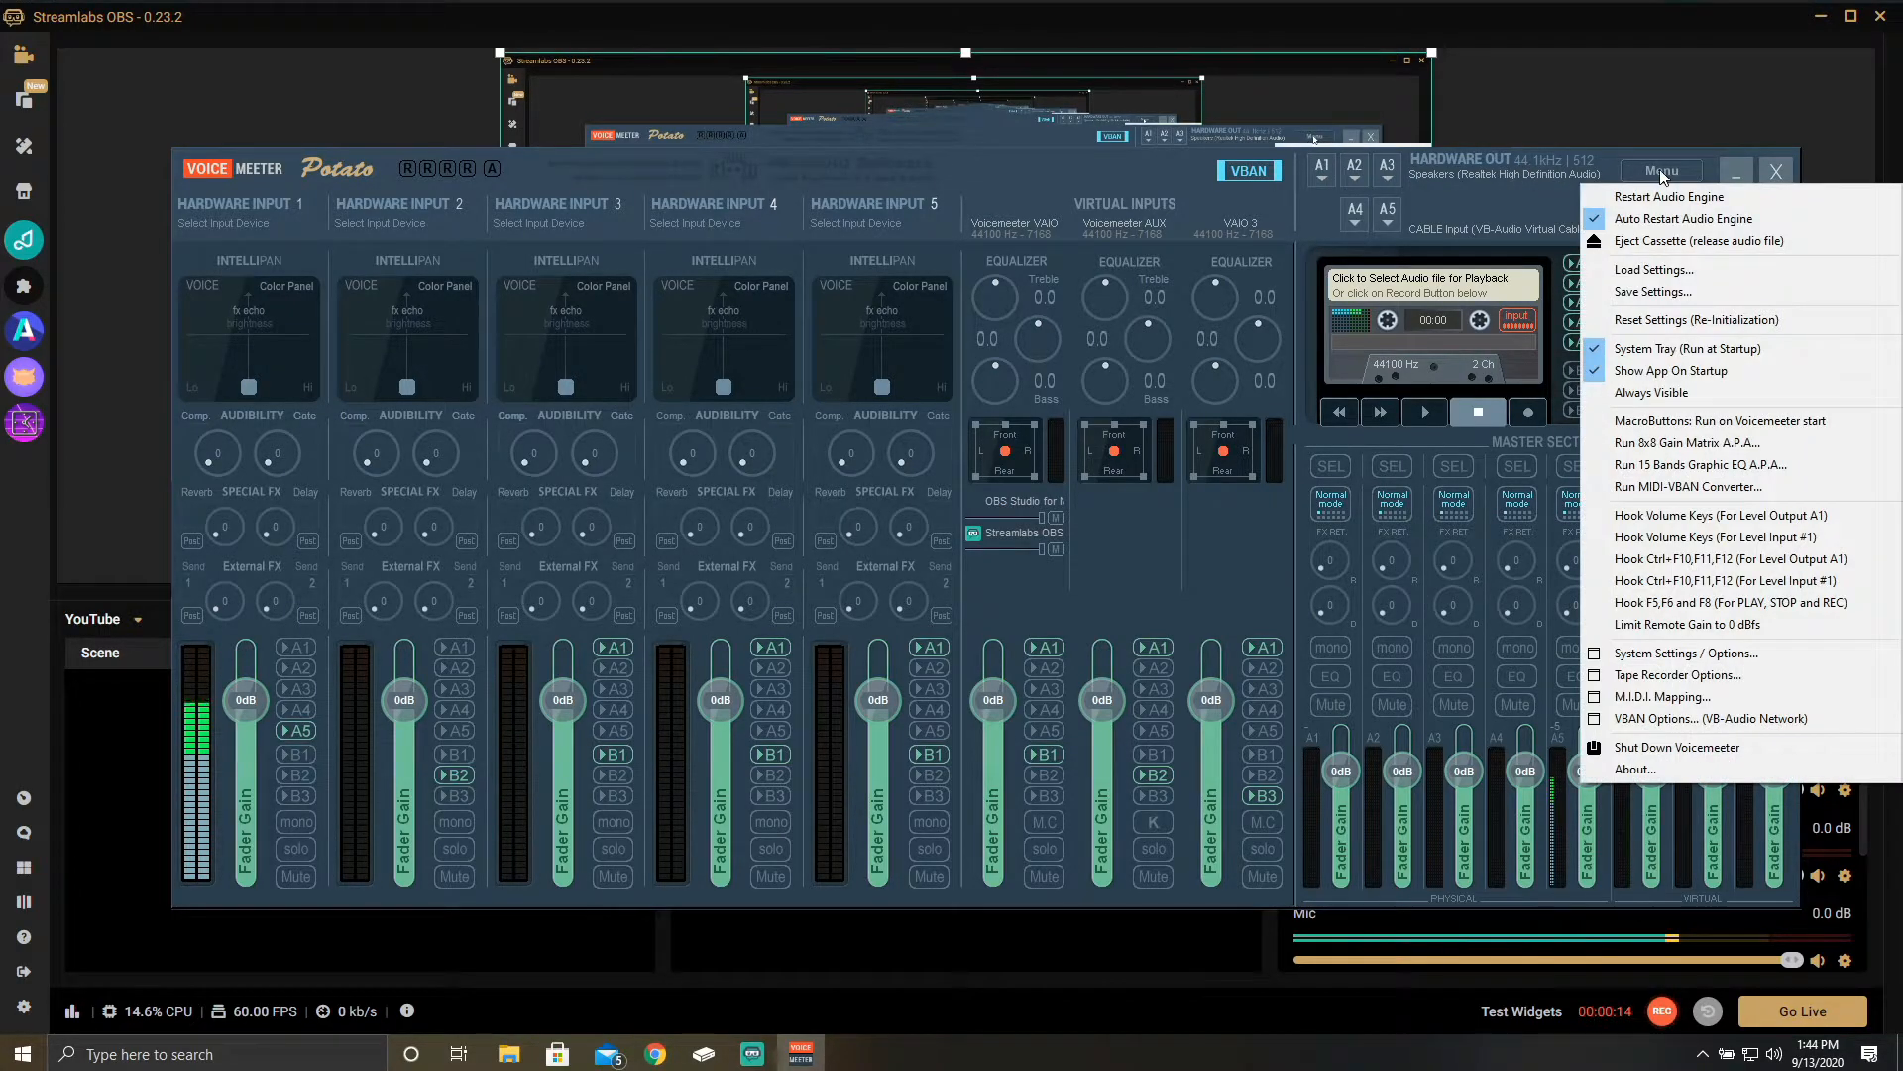
pyautogui.click(1655, 724)
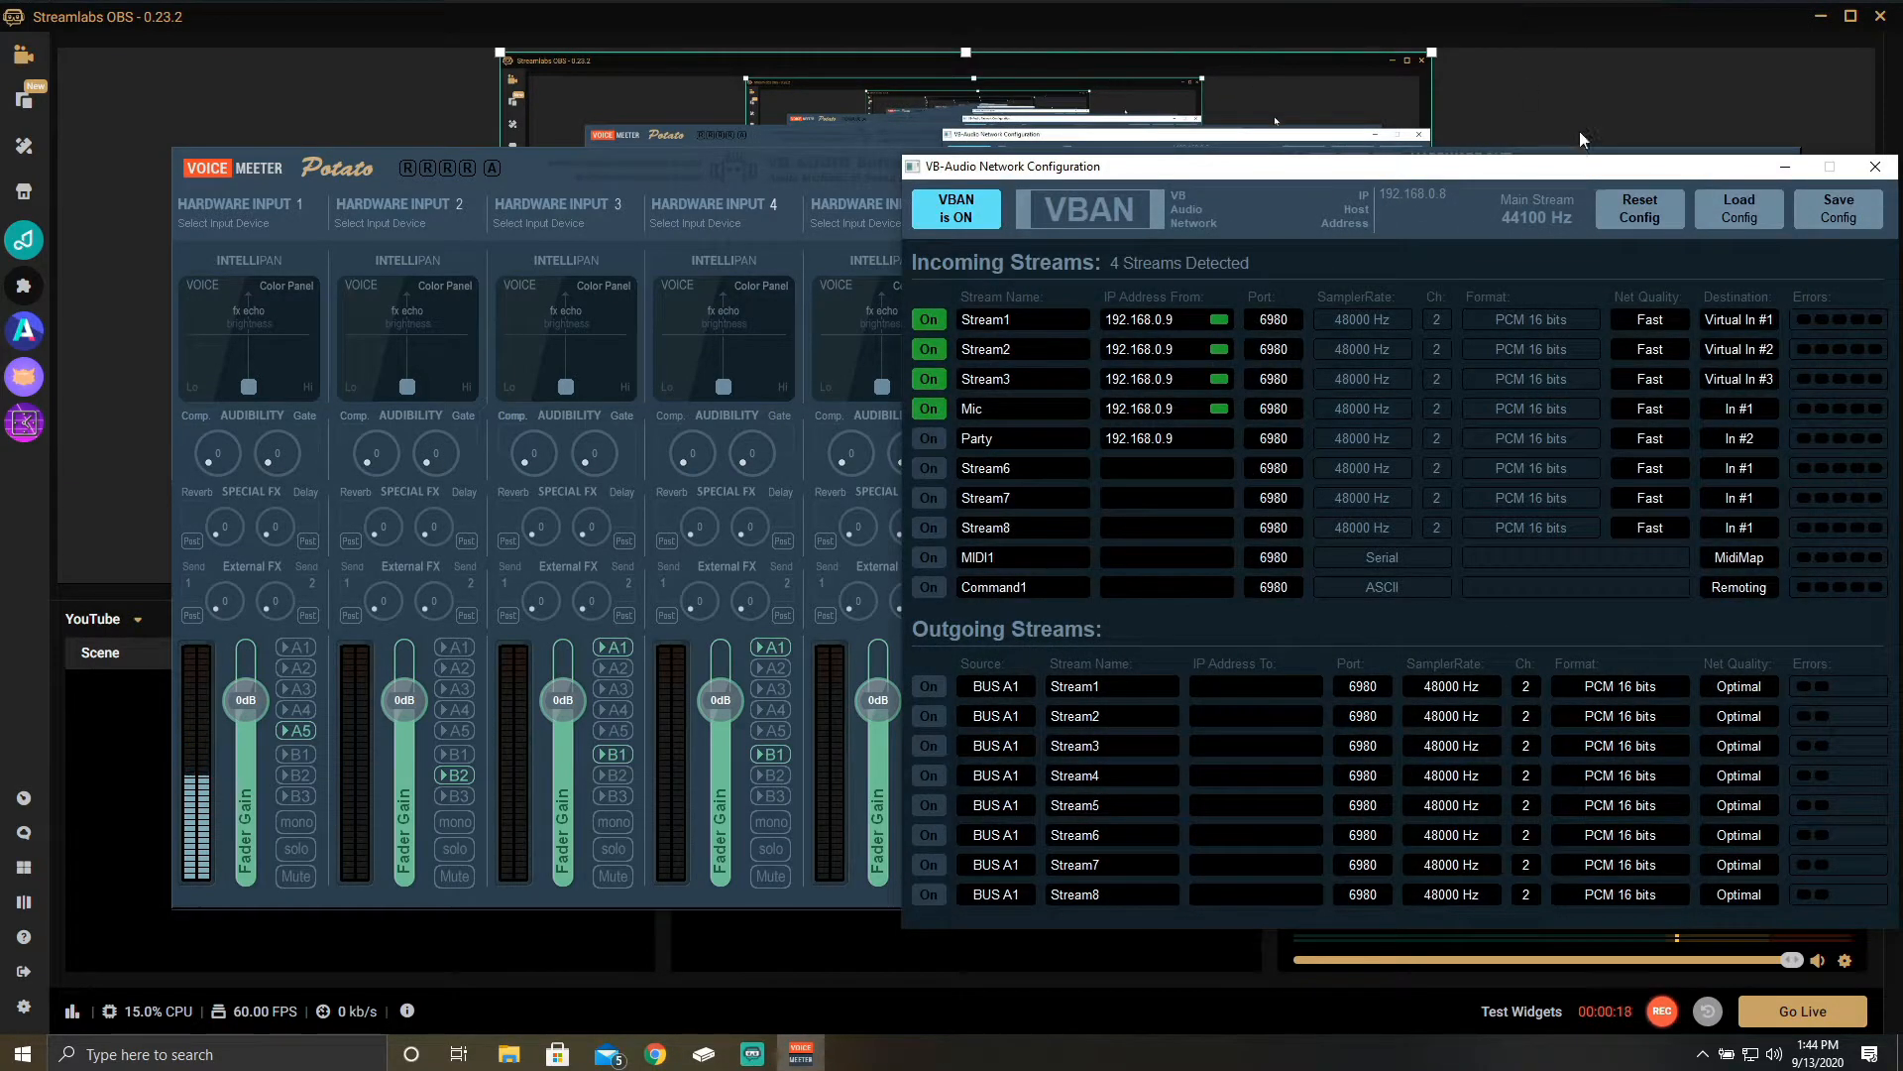
pyautogui.moveTo(1593, 165); pyautogui.dragTo(1192, 93)
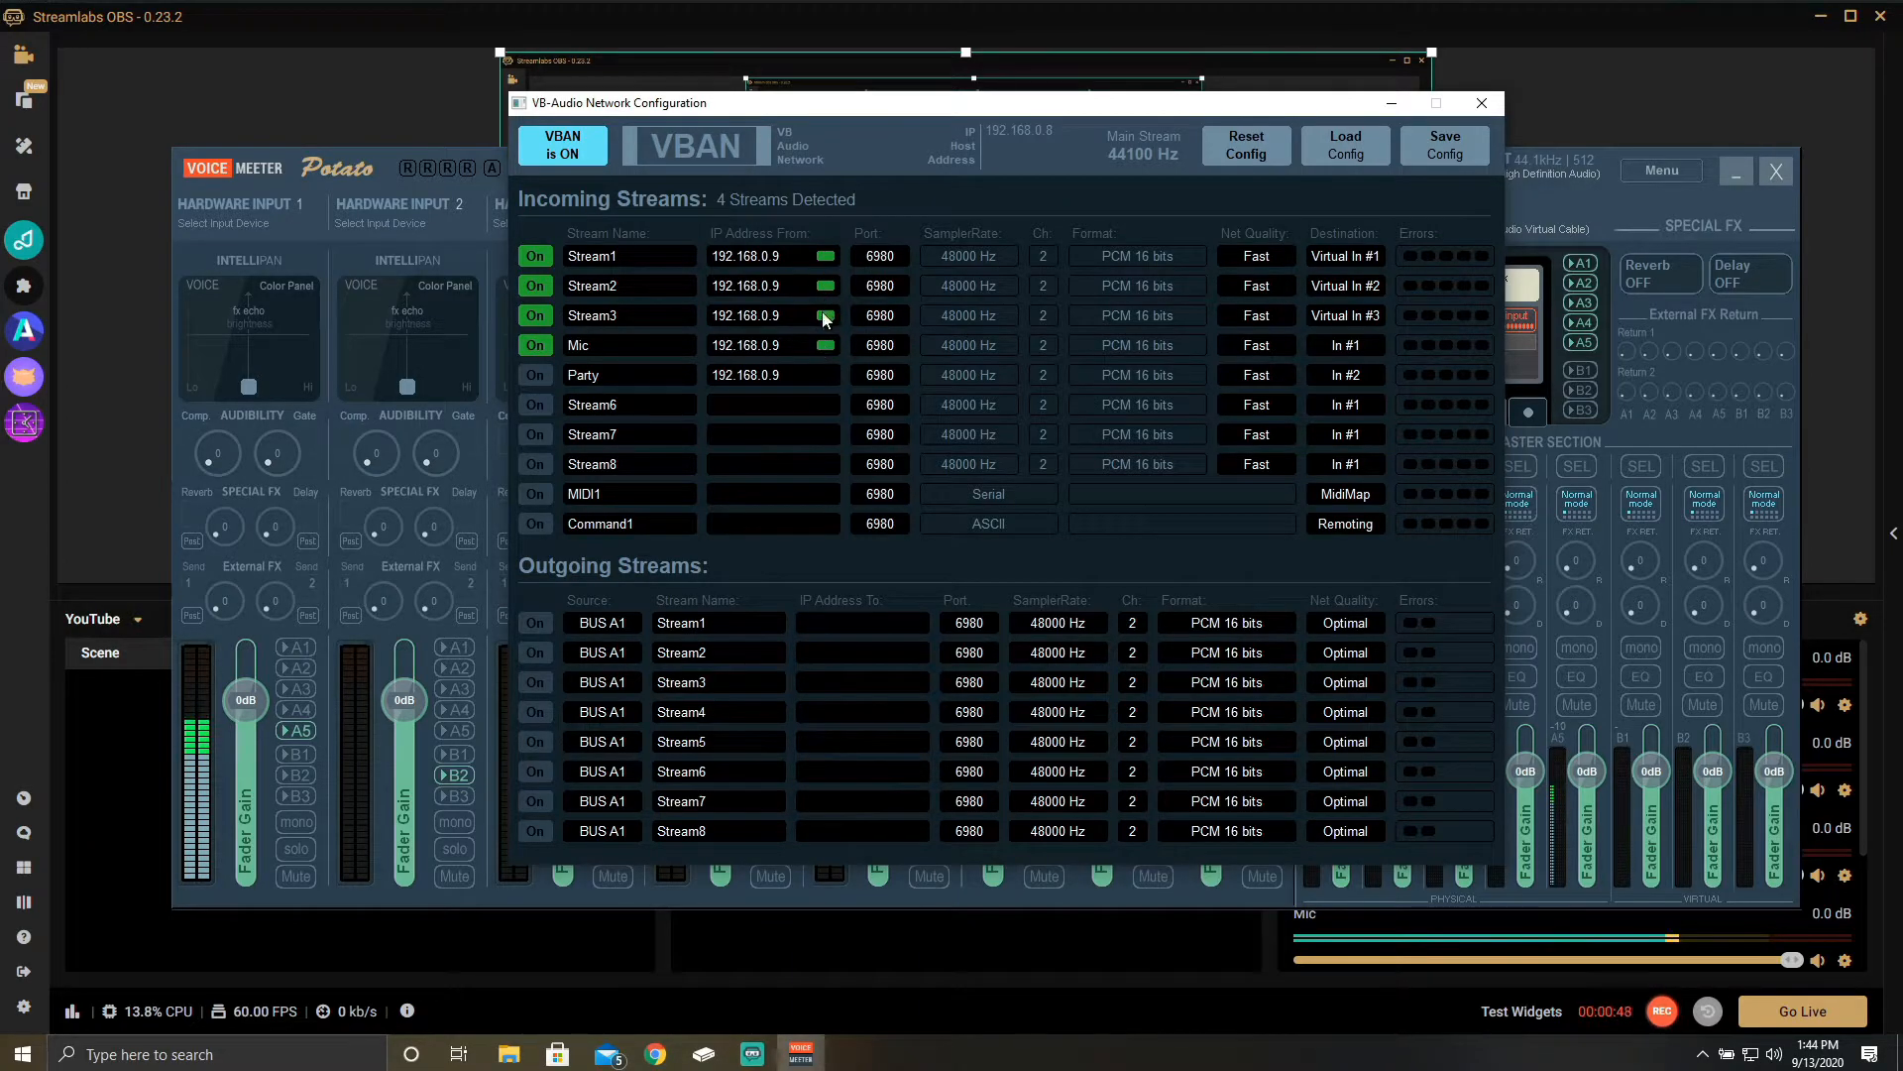
pyautogui.click(1391, 105)
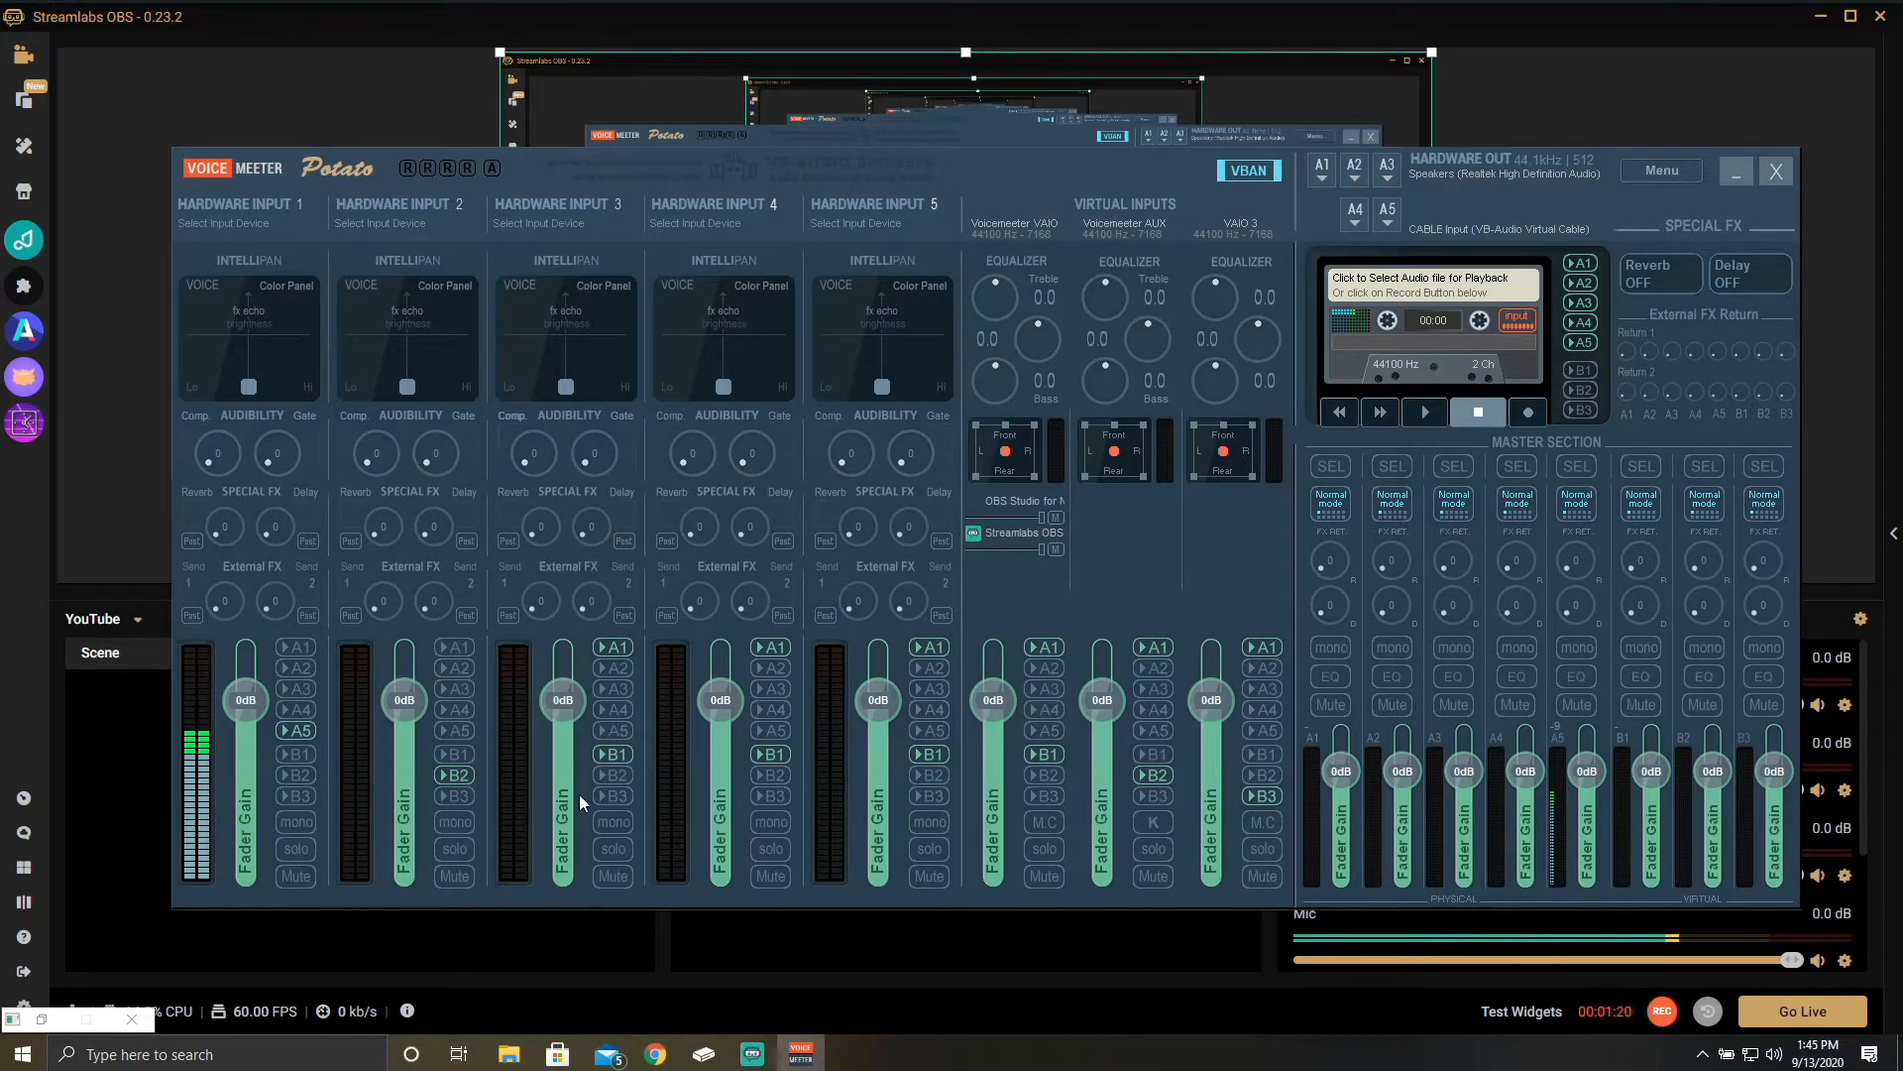
pyautogui.click(1736, 172)
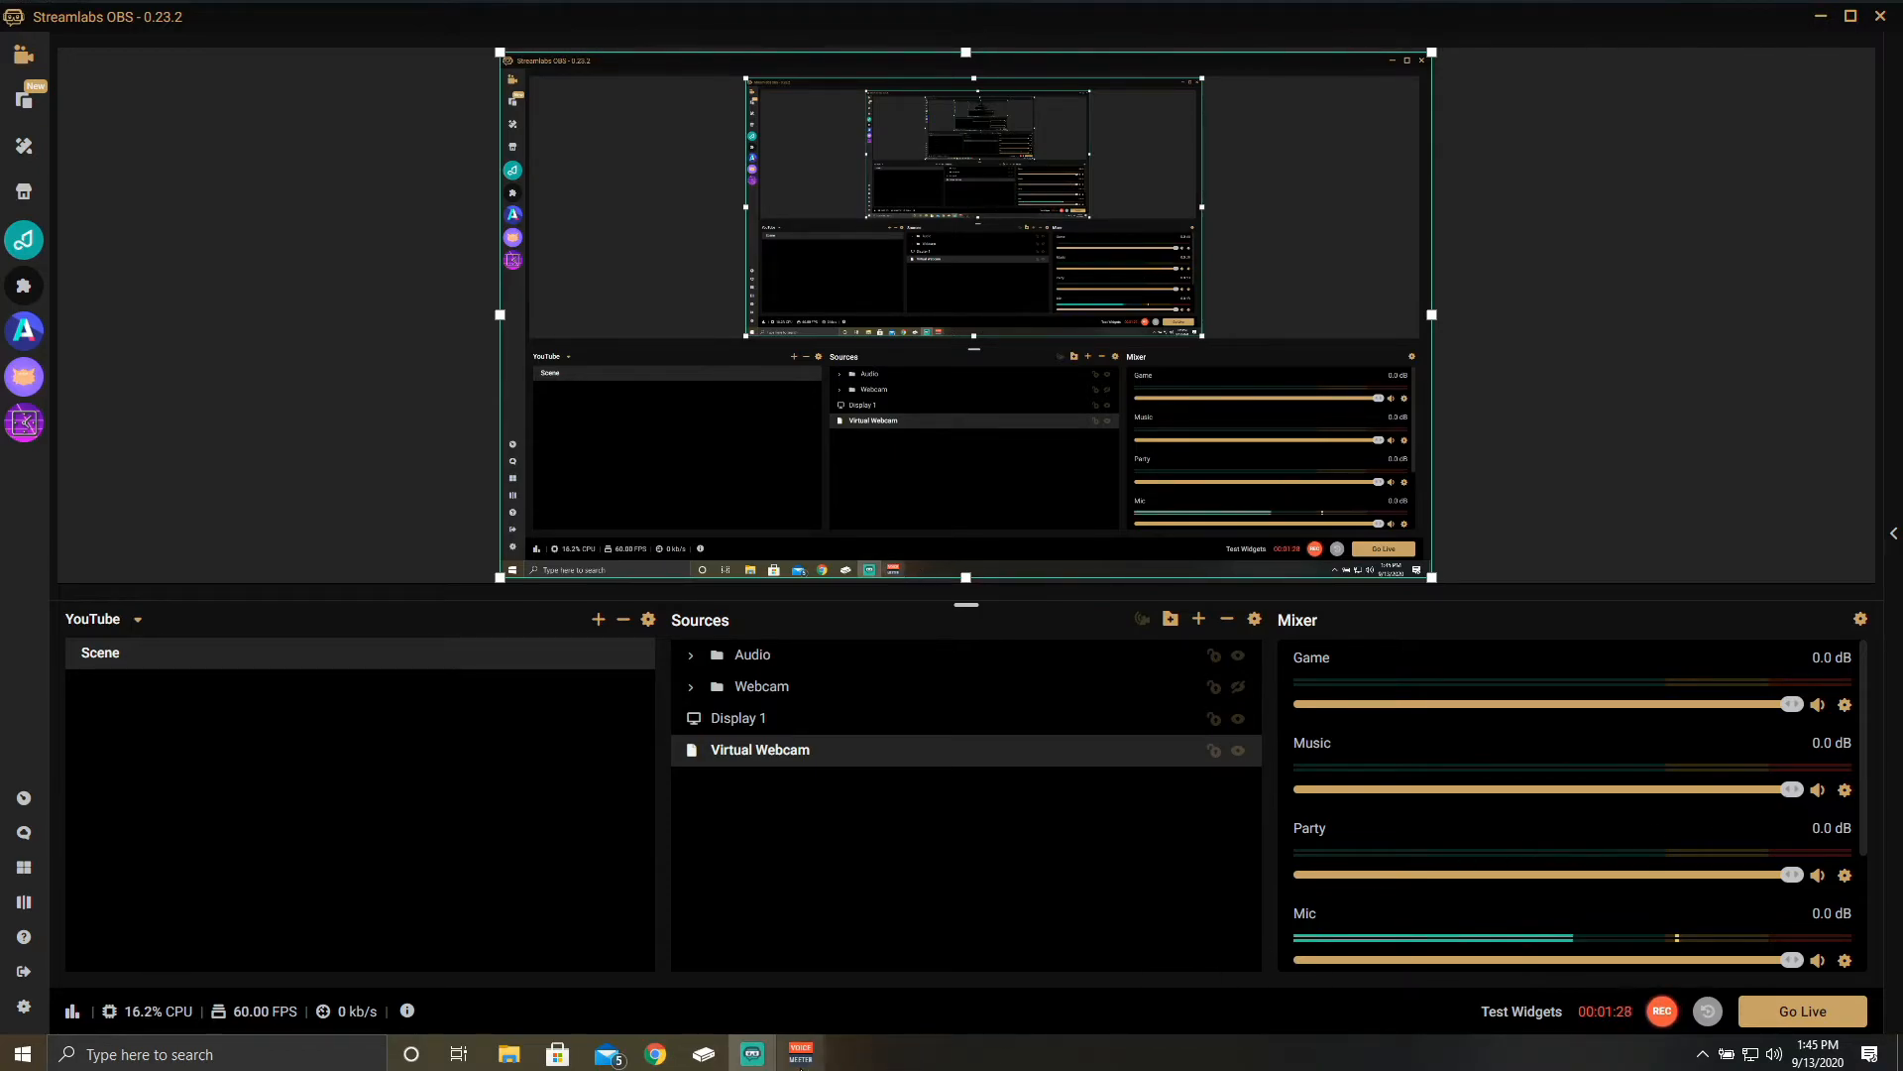
# Reopen Voicemeeter on the streaming PC and on the gaming PC, closing the VBAN network configuration on each
pyautogui.click(801, 1065)
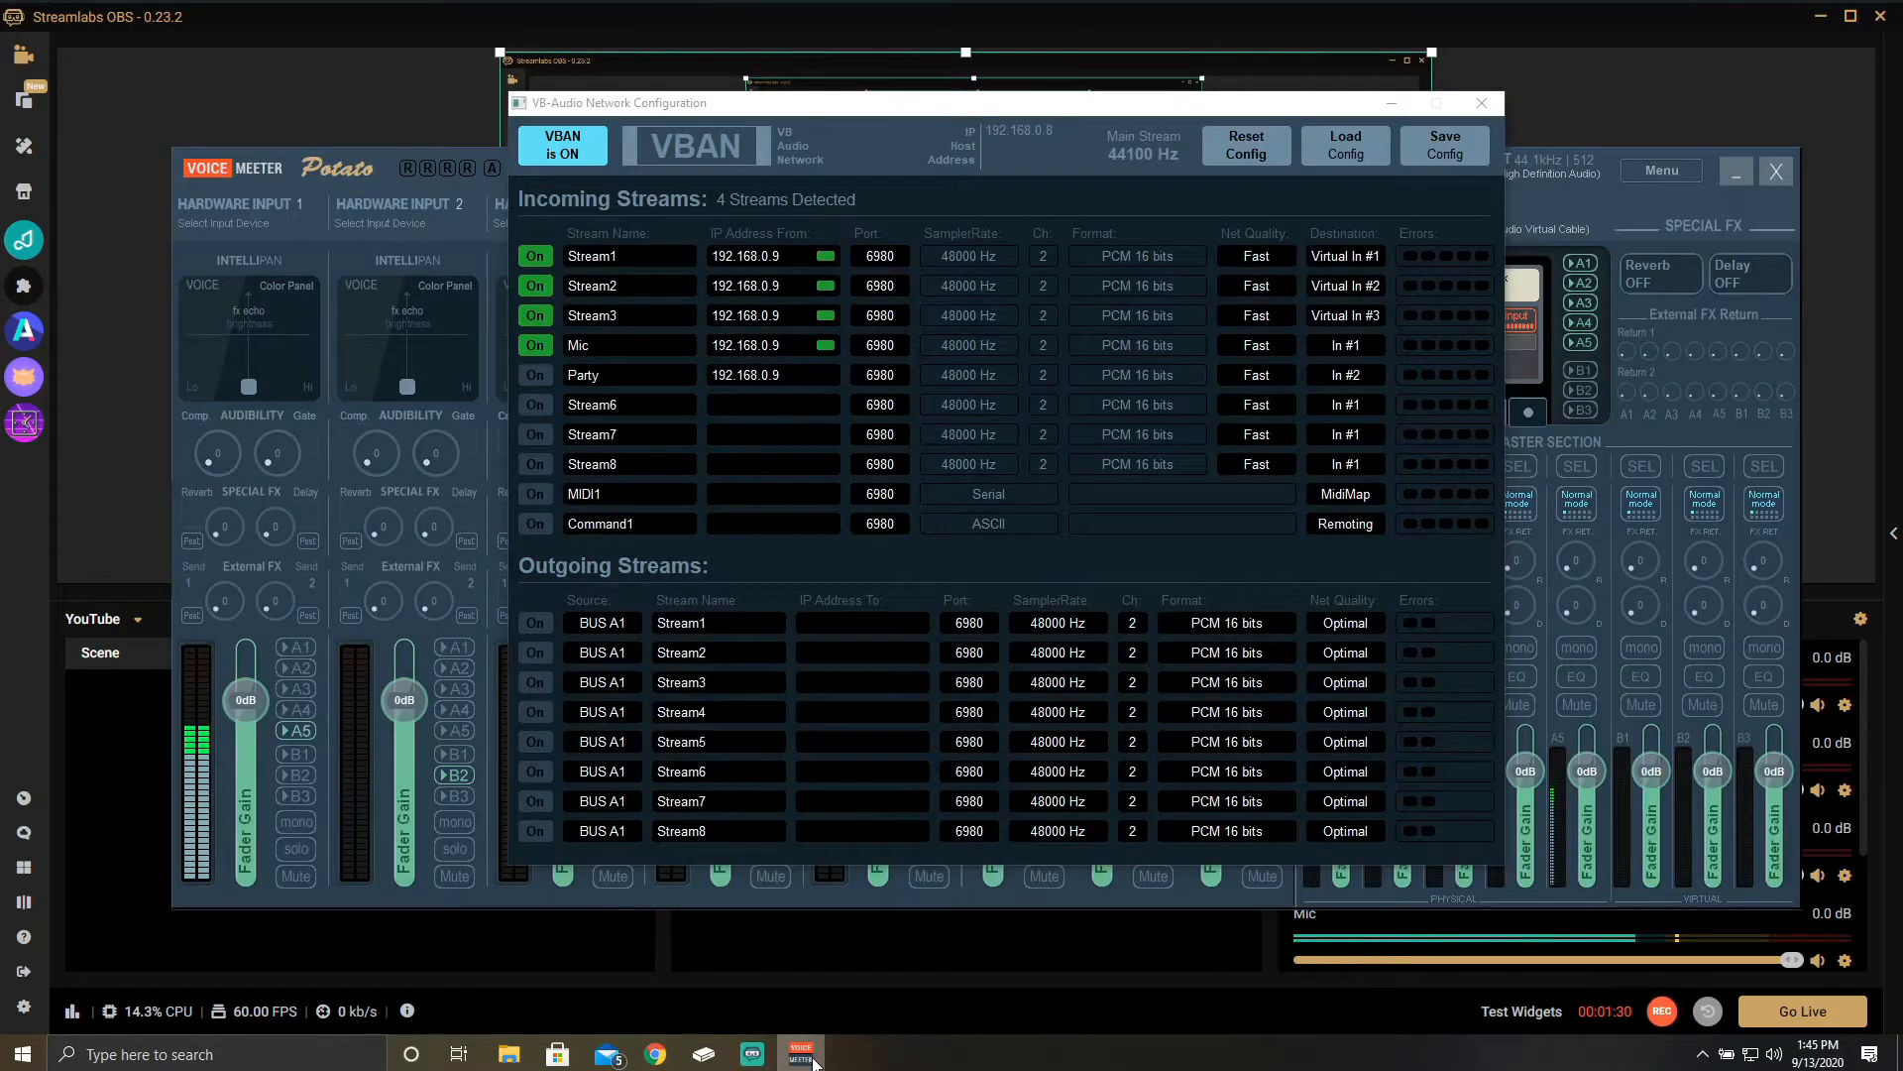
pyautogui.click(1481, 103)
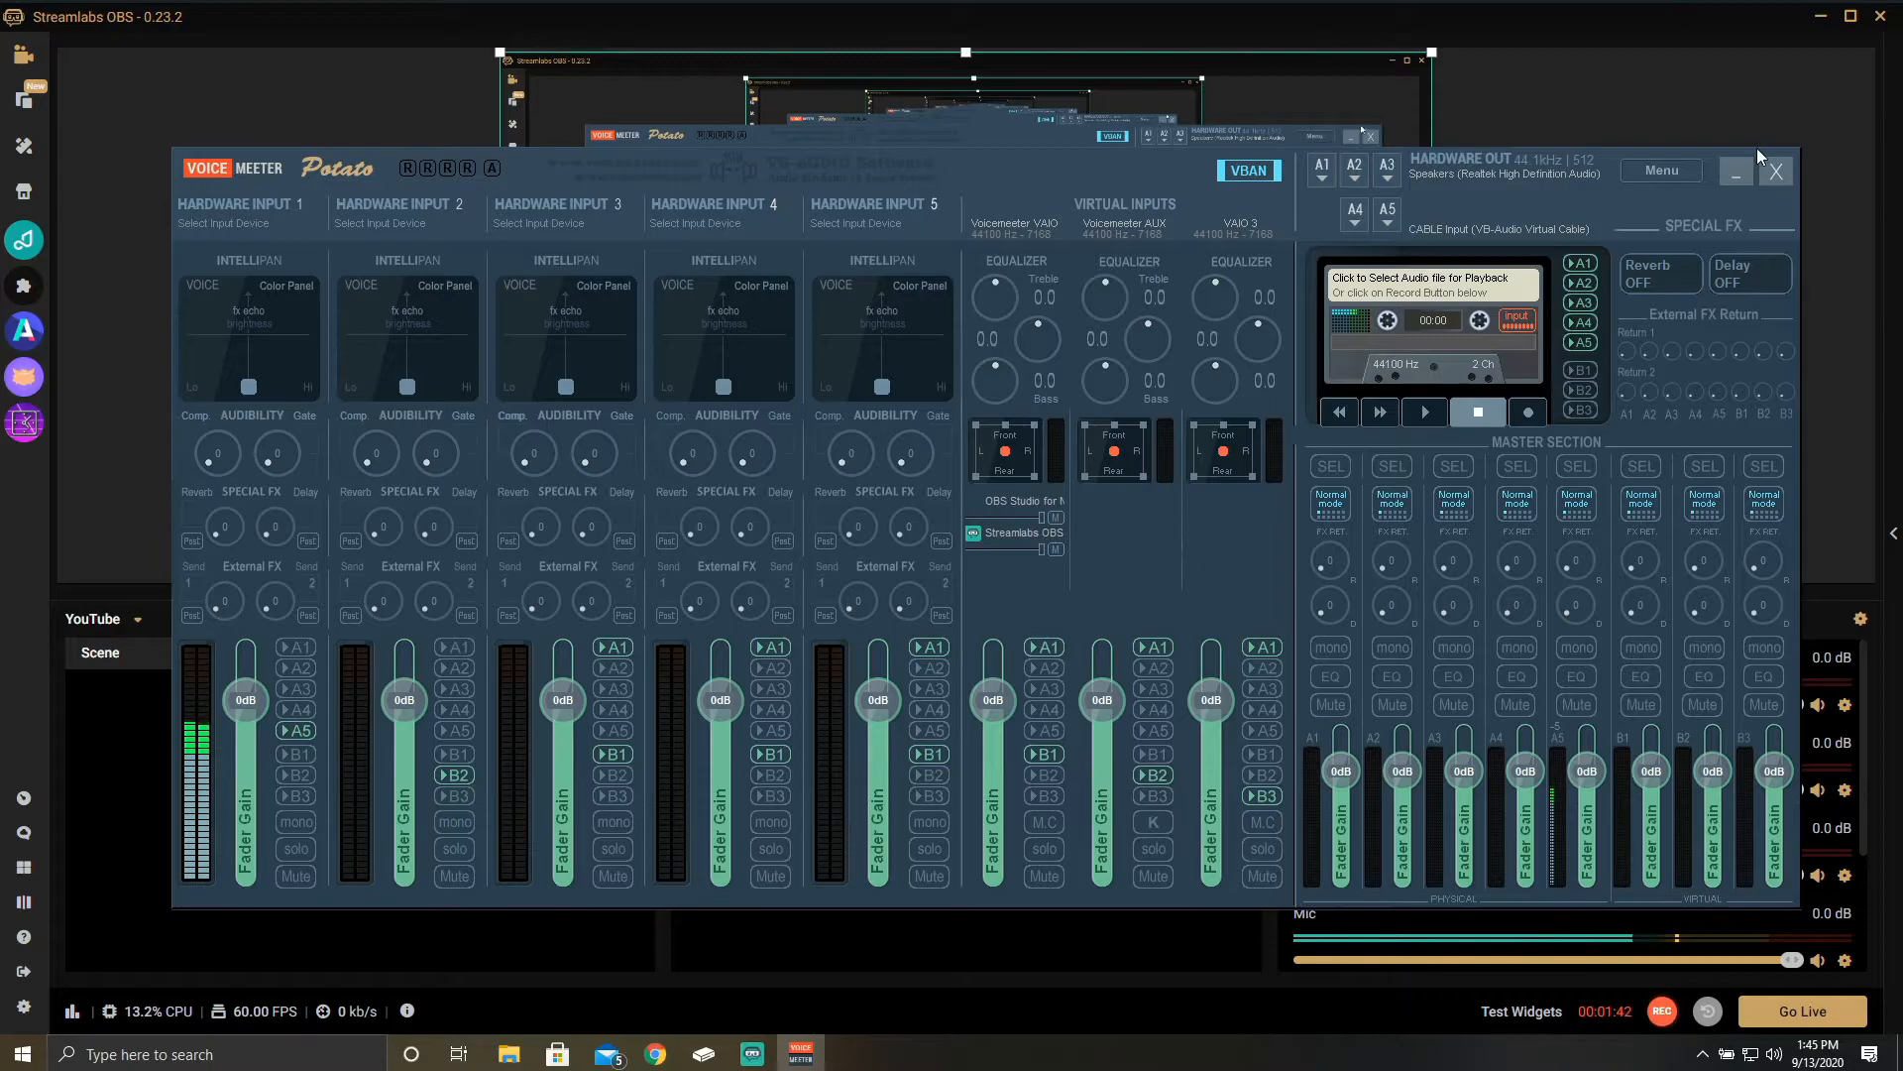
pyautogui.click(1734, 172)
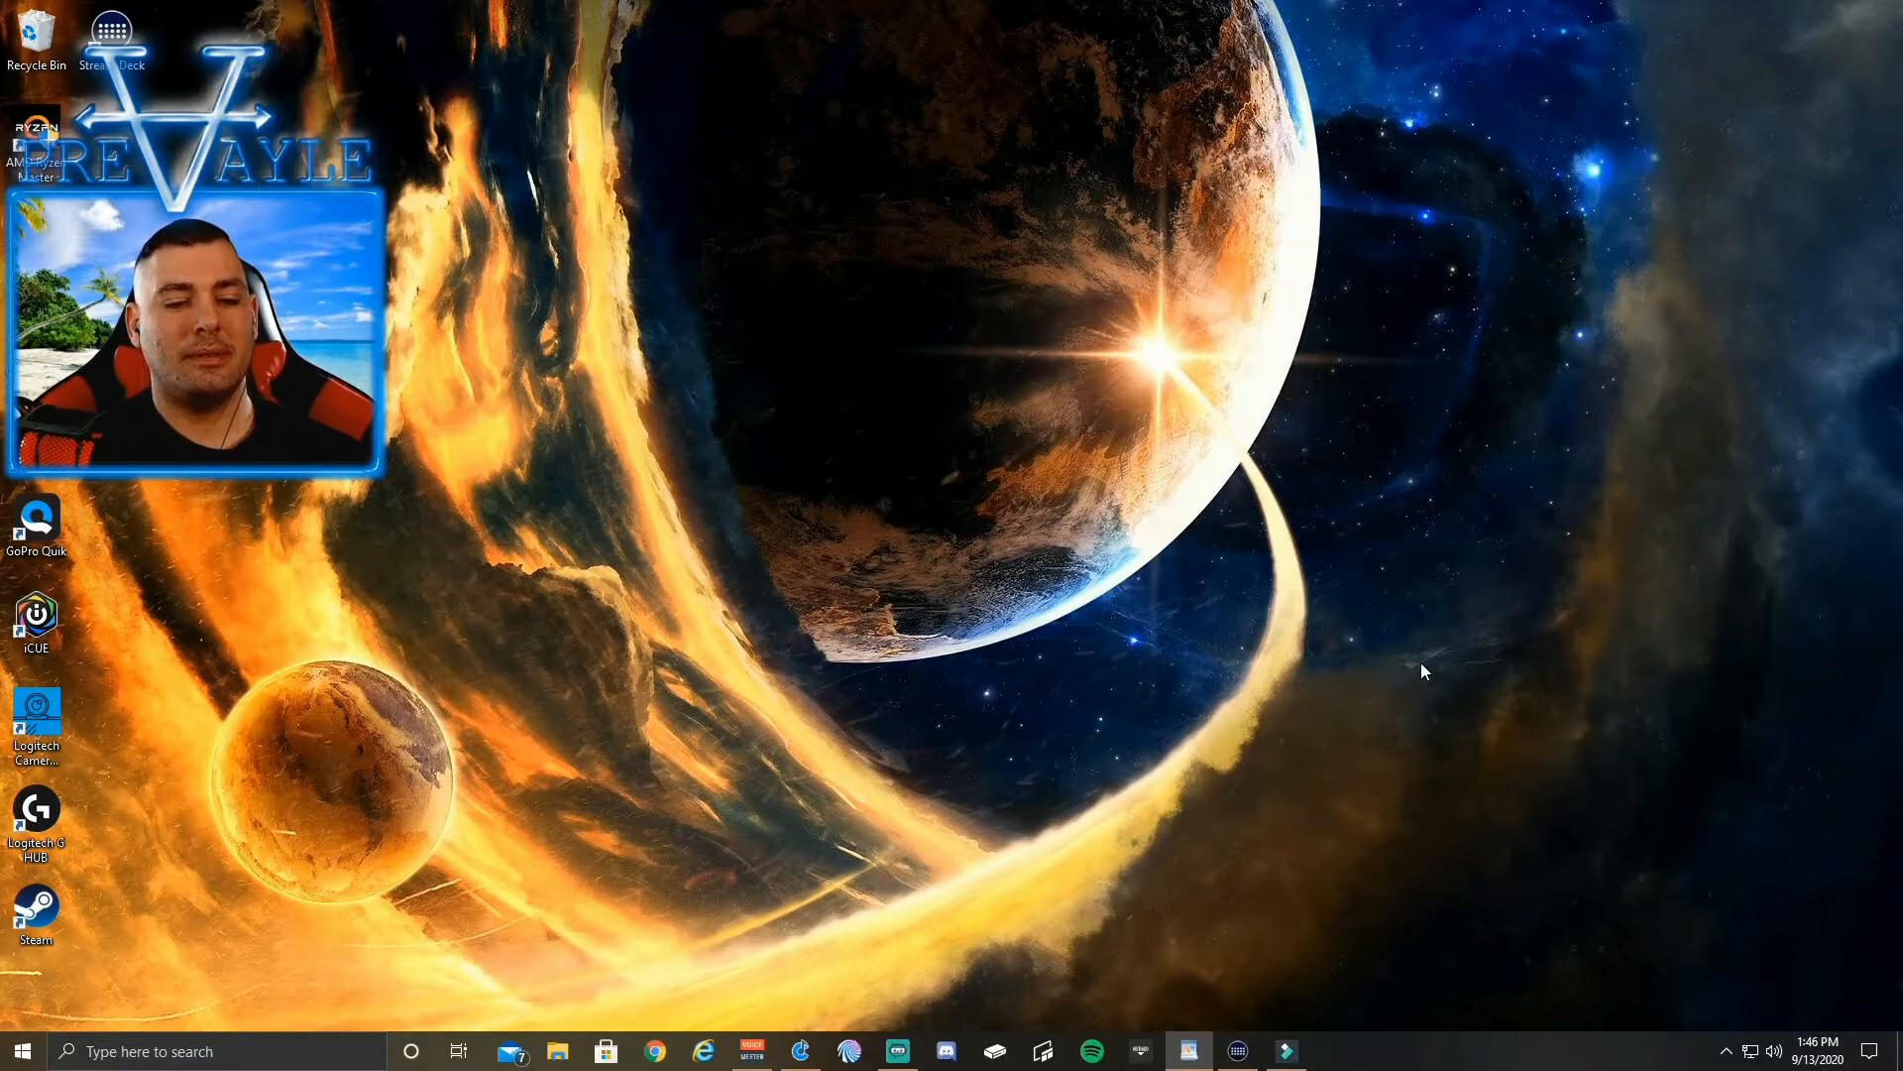
pyautogui.click(752, 1051)
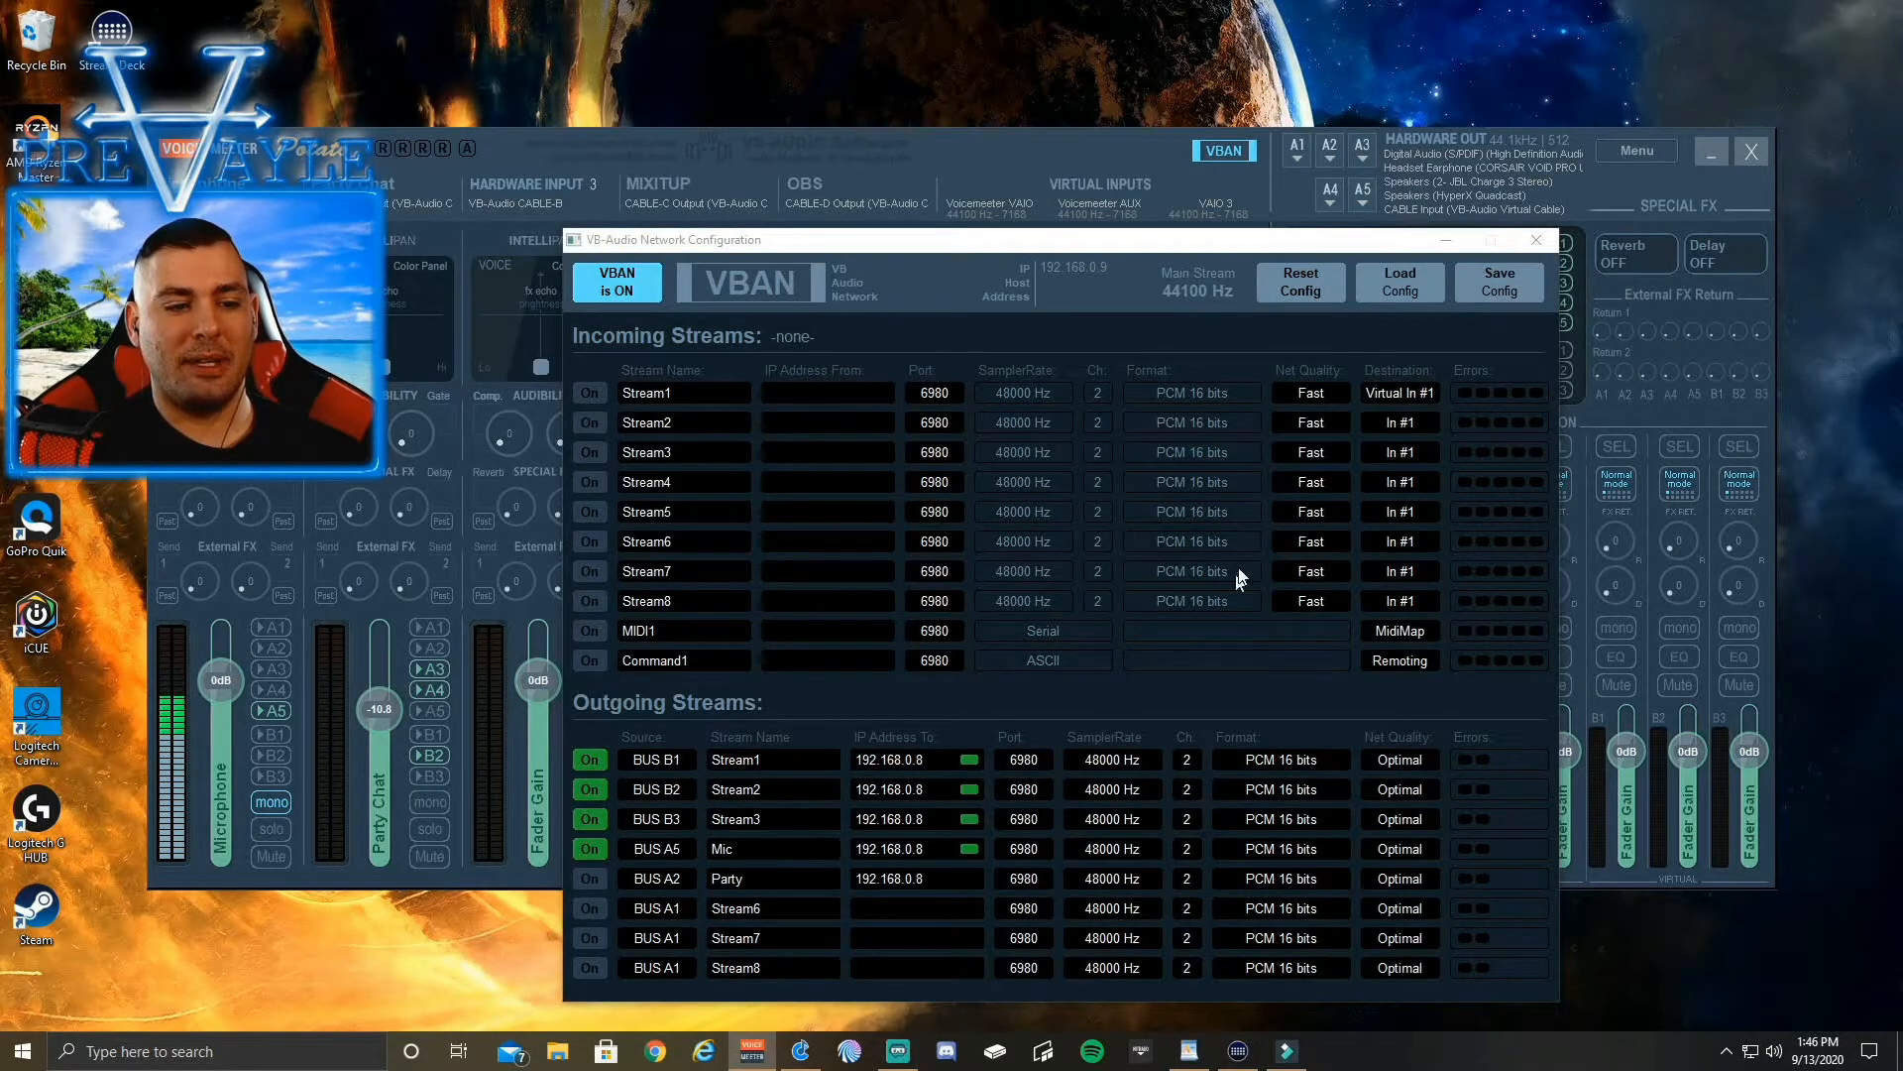
pyautogui.click(1535, 241)
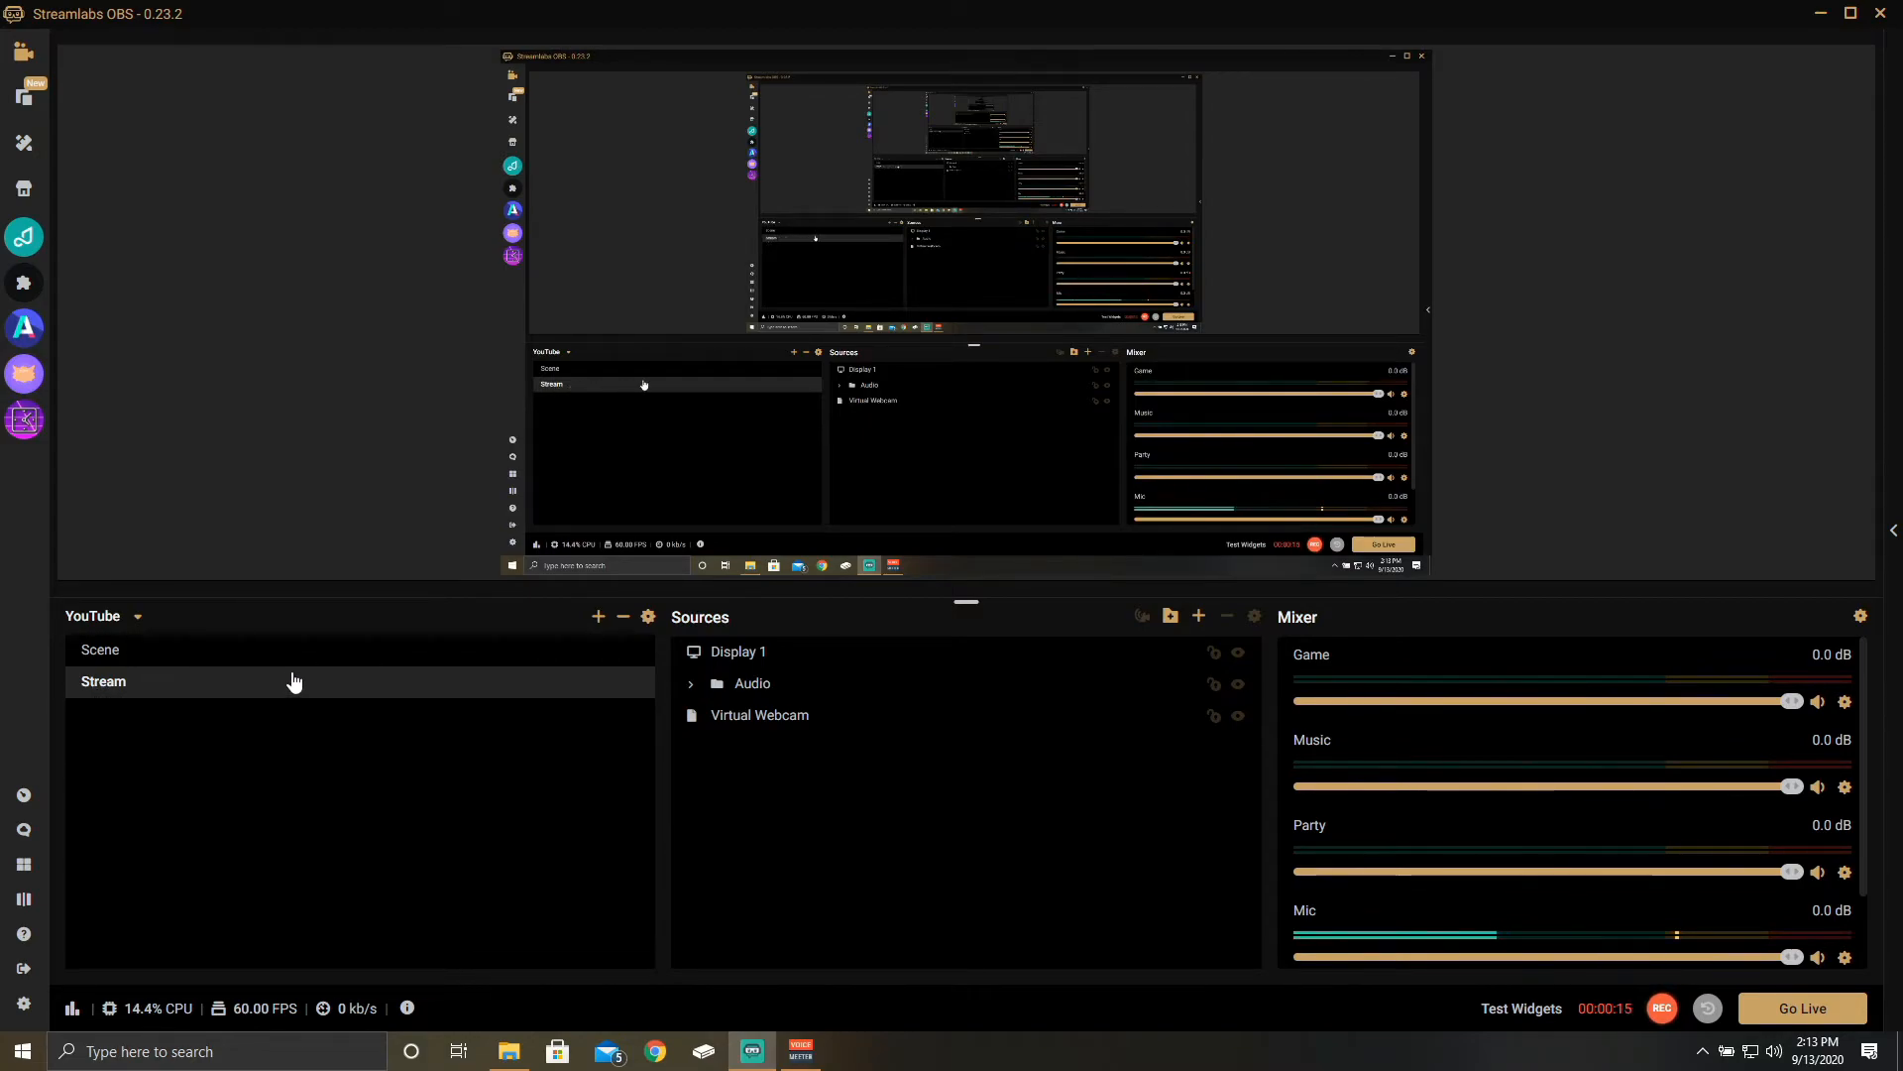
# Examine the sources inside the Audio folder of the Stream scene in Streamlabs OBS and collapse the folder
pyautogui.click(692, 684)
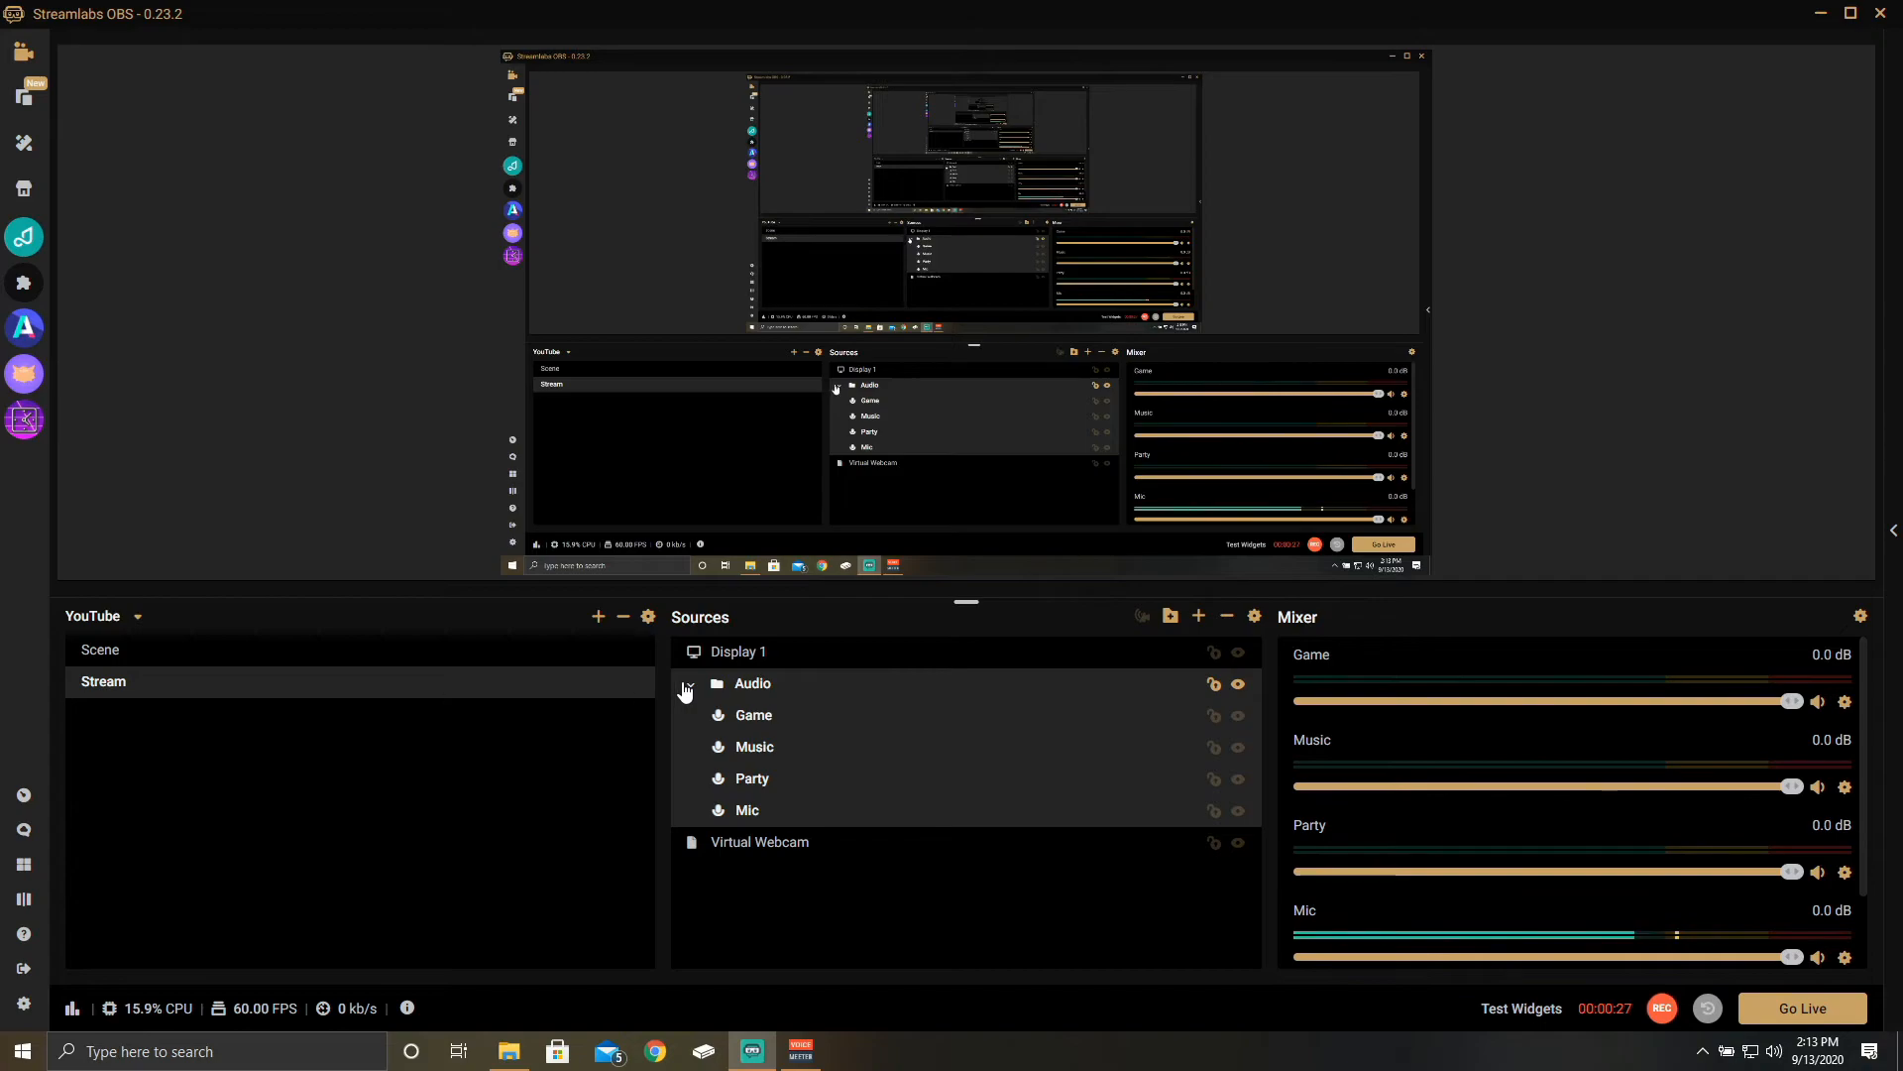
pyautogui.click(692, 686)
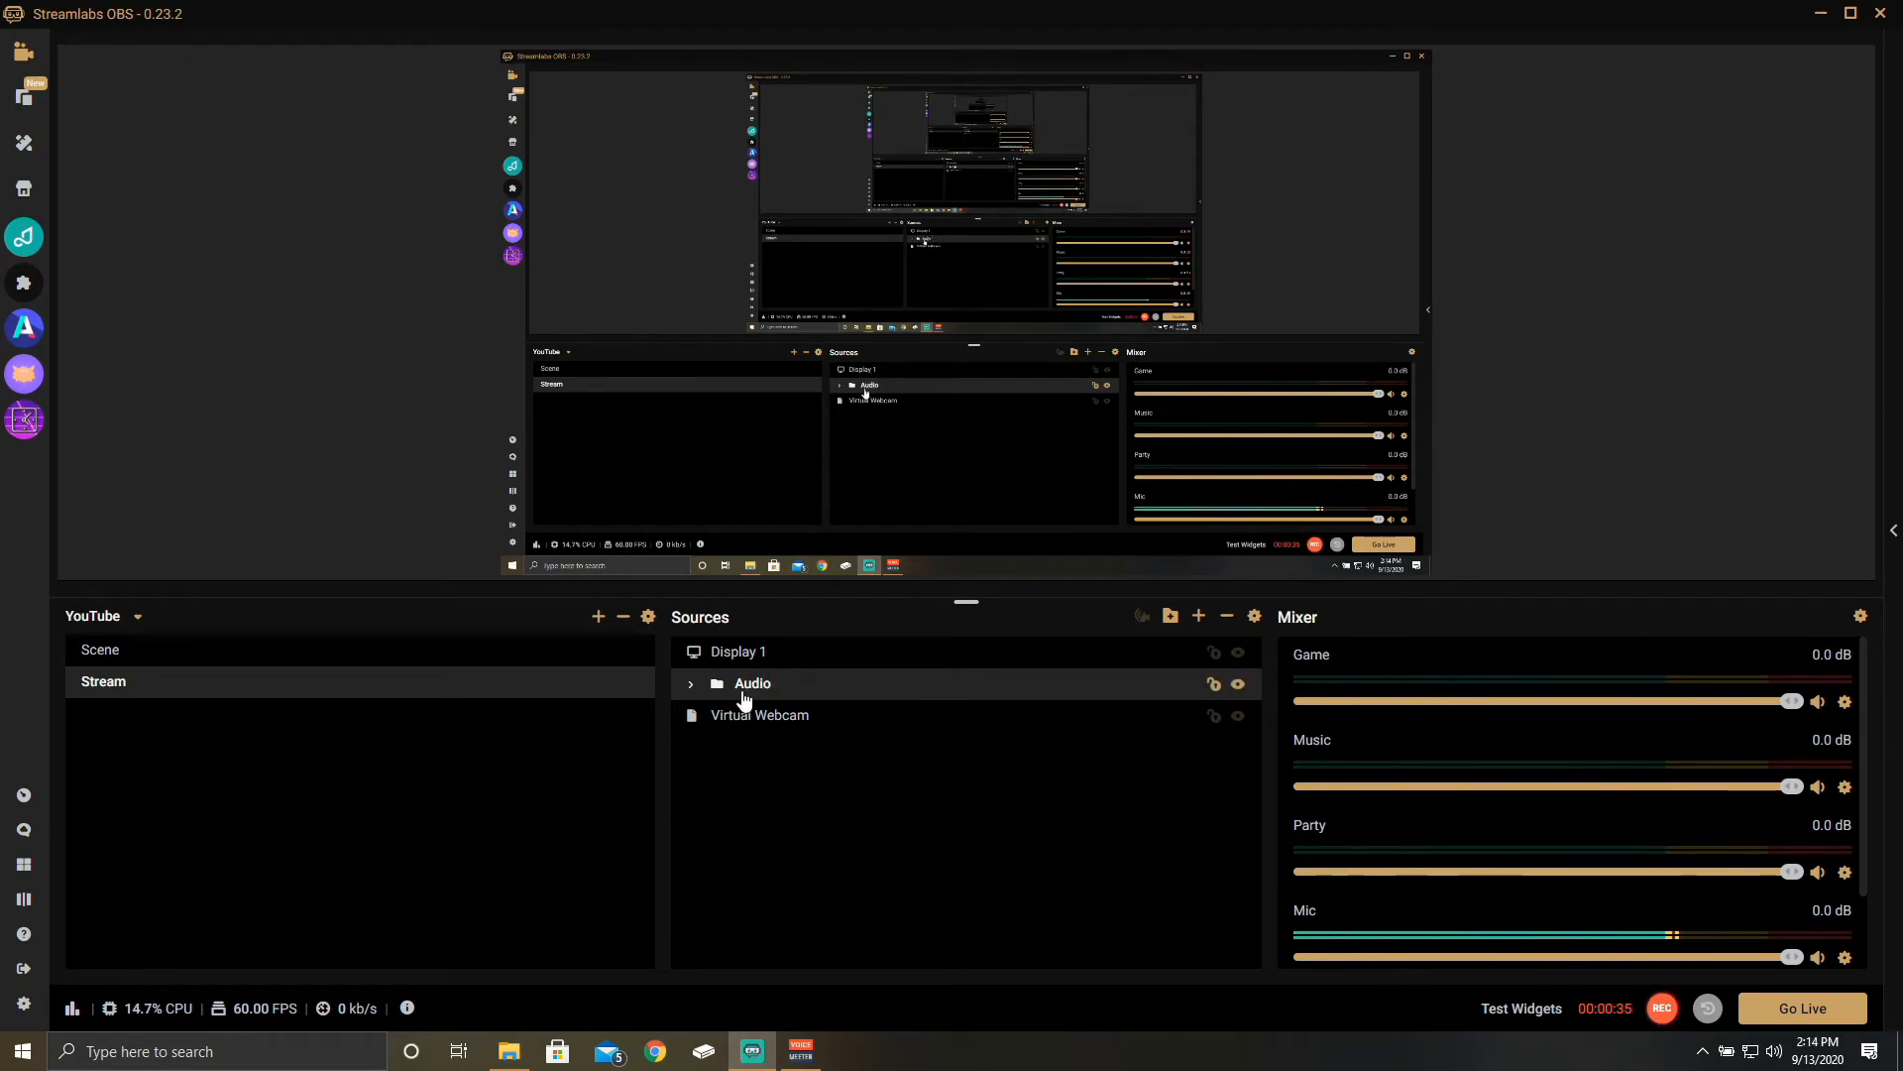
# Remove the Display 1 source from the Stream scene
pyautogui.click(782, 657)
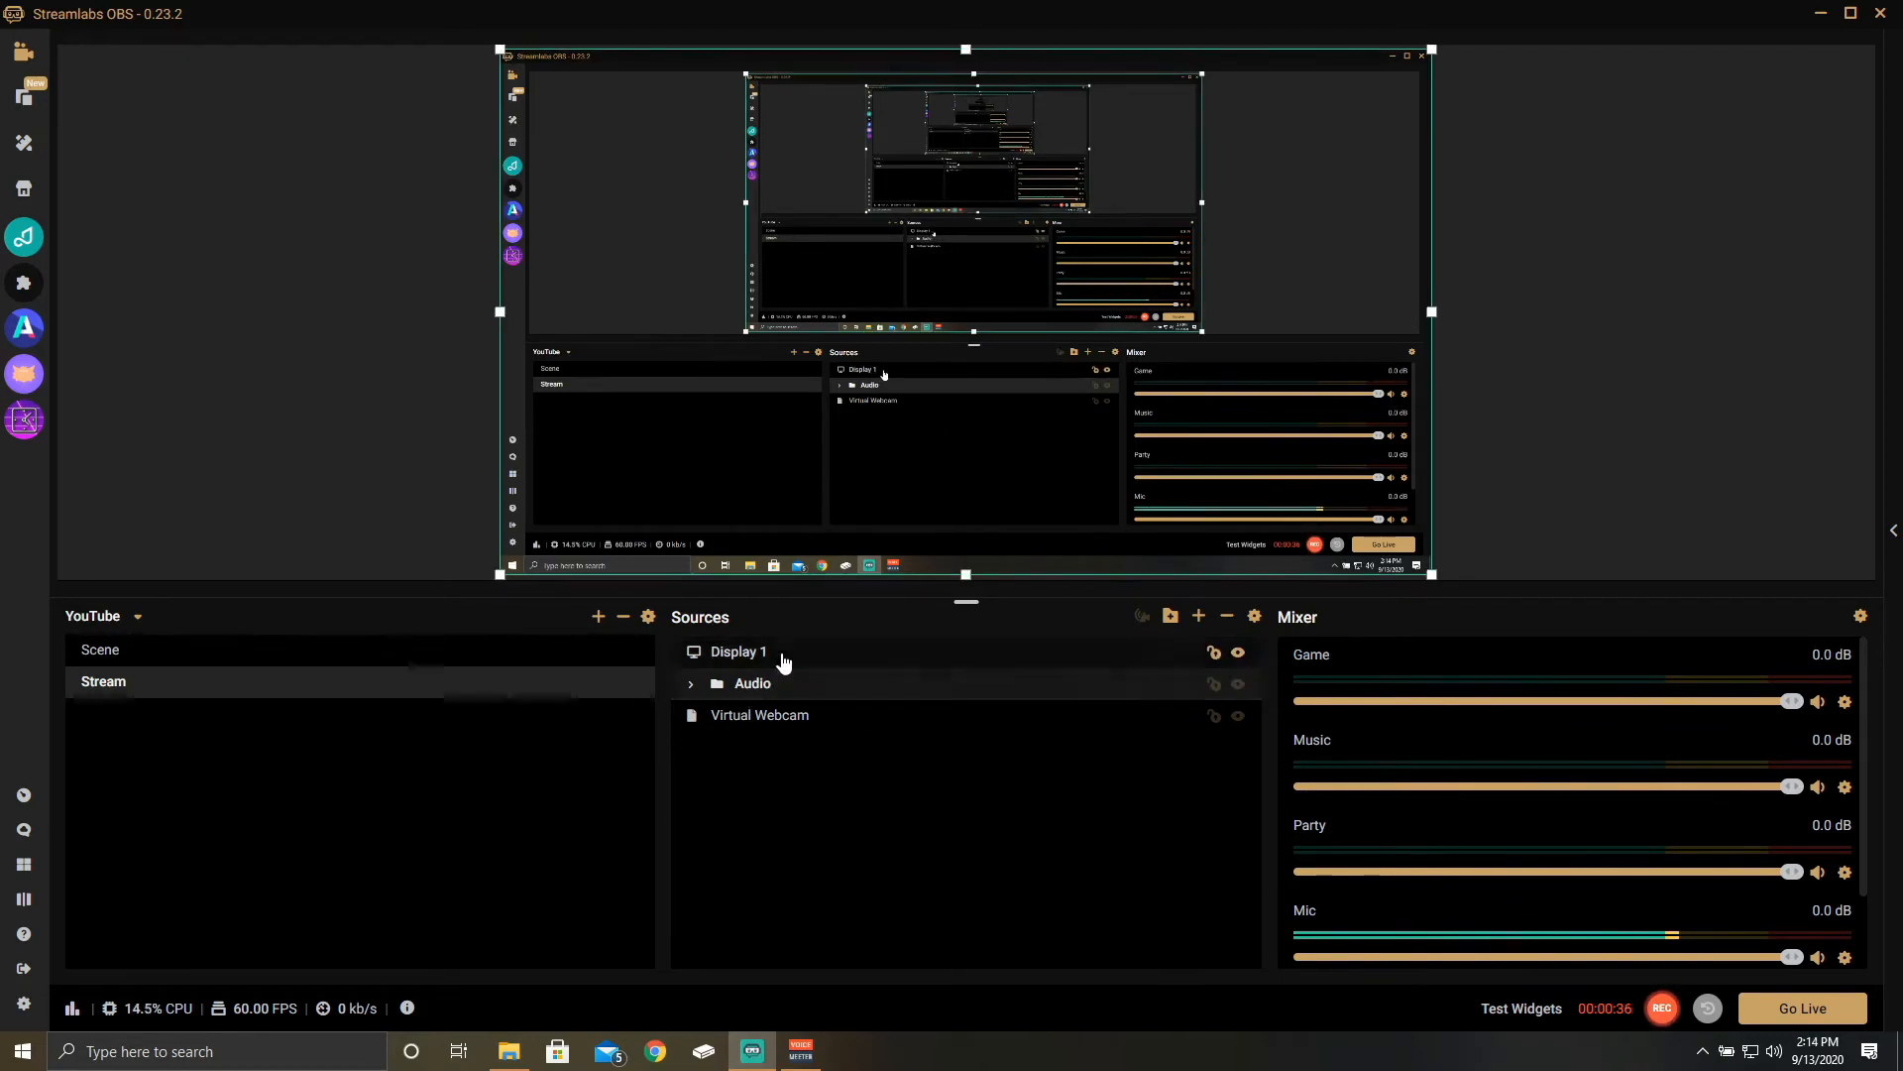
pyautogui.click(1227, 617)
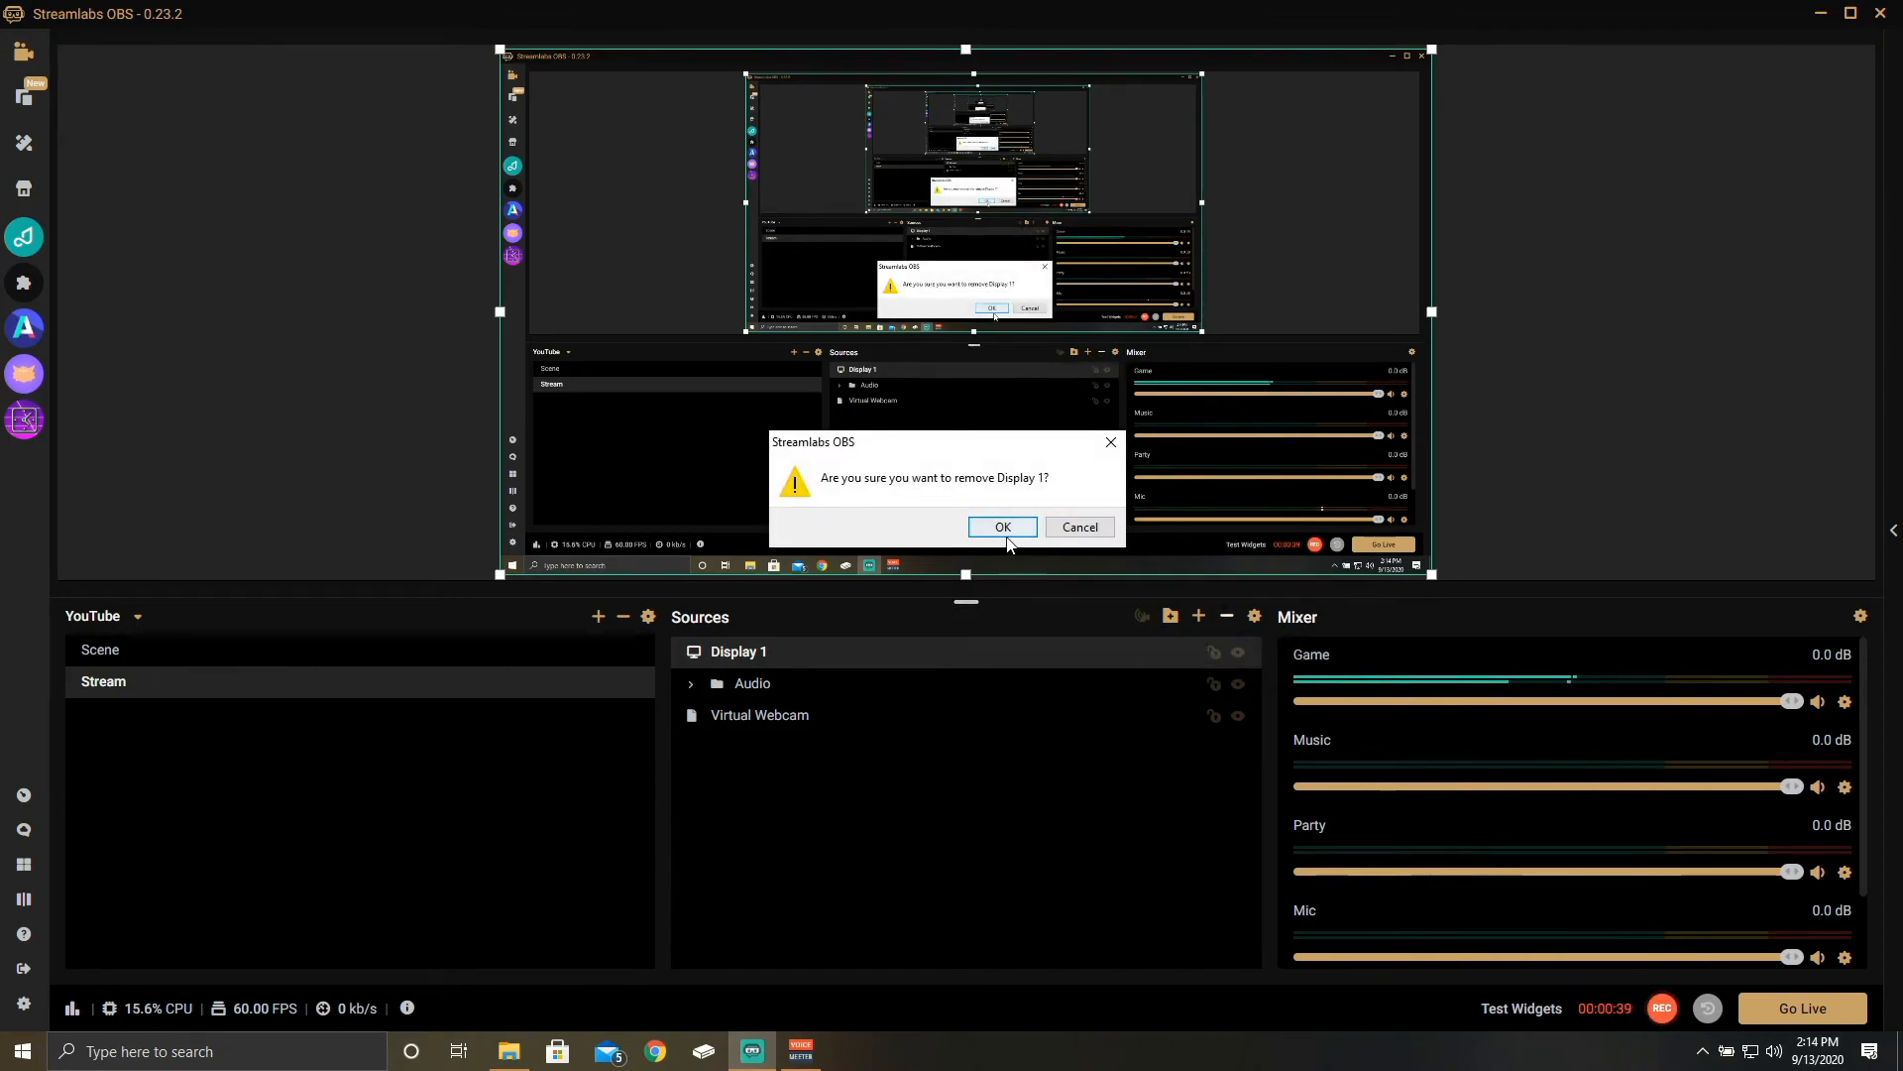